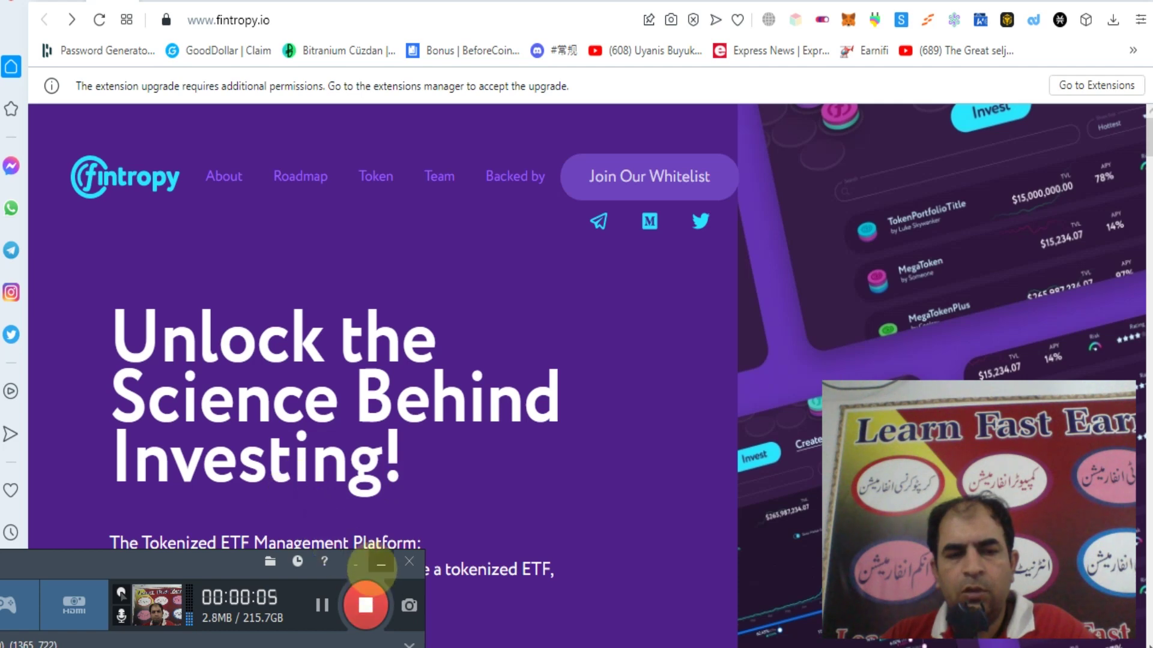
Move from the fintropy.io landing page into the Fintropy live demo app
left_click(380, 563)
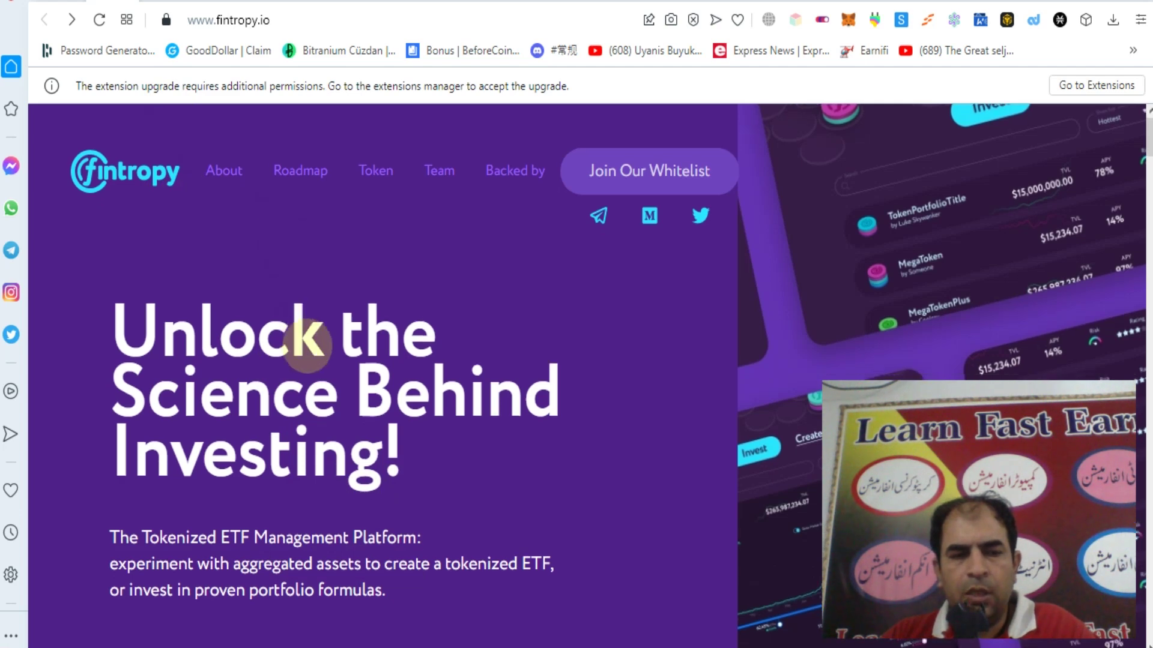
scroll(434, 446, "down", 2)
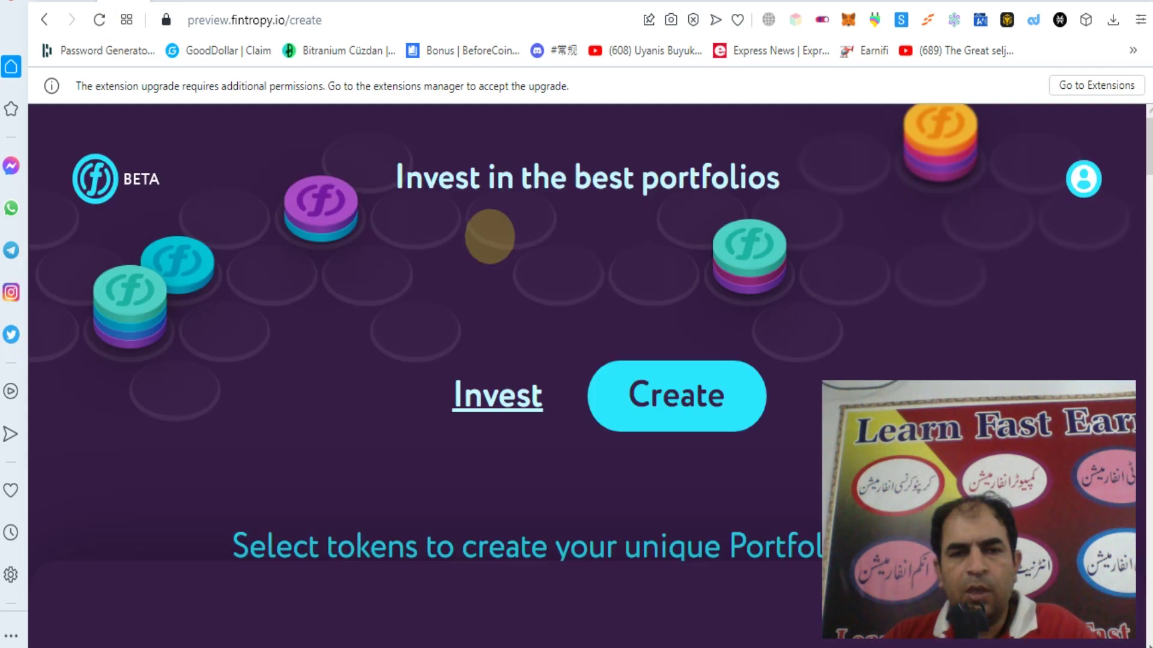
Toggle the top-right profile panel open and closed several times, leaving it open
left_click(1074, 185)
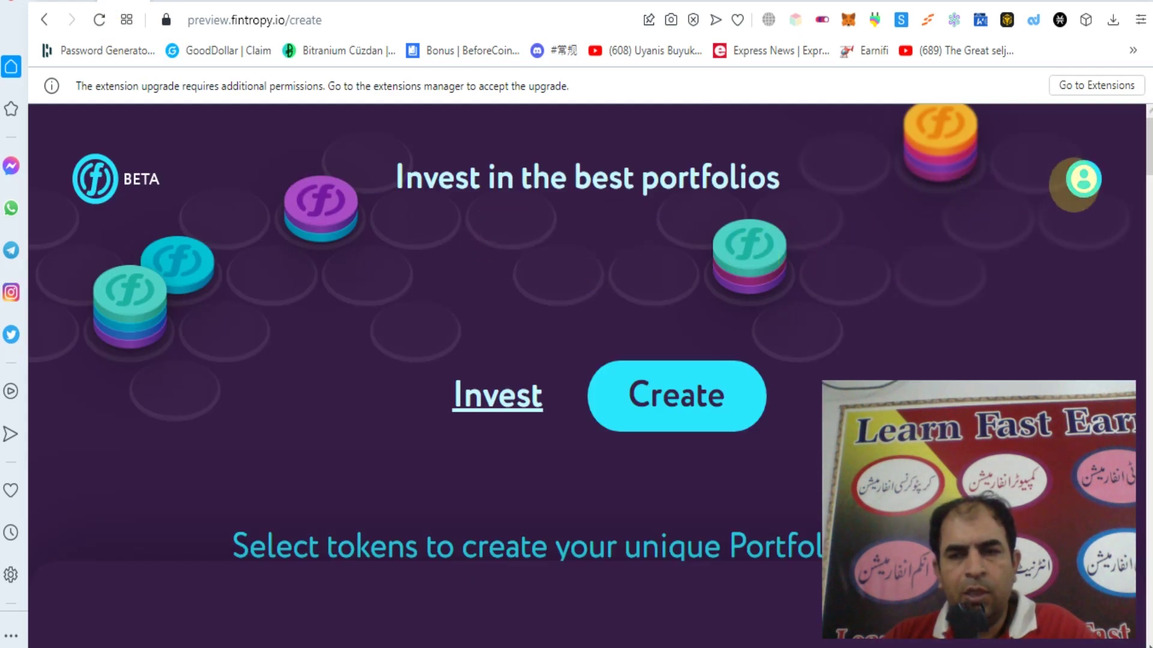
left_click(1073, 186)
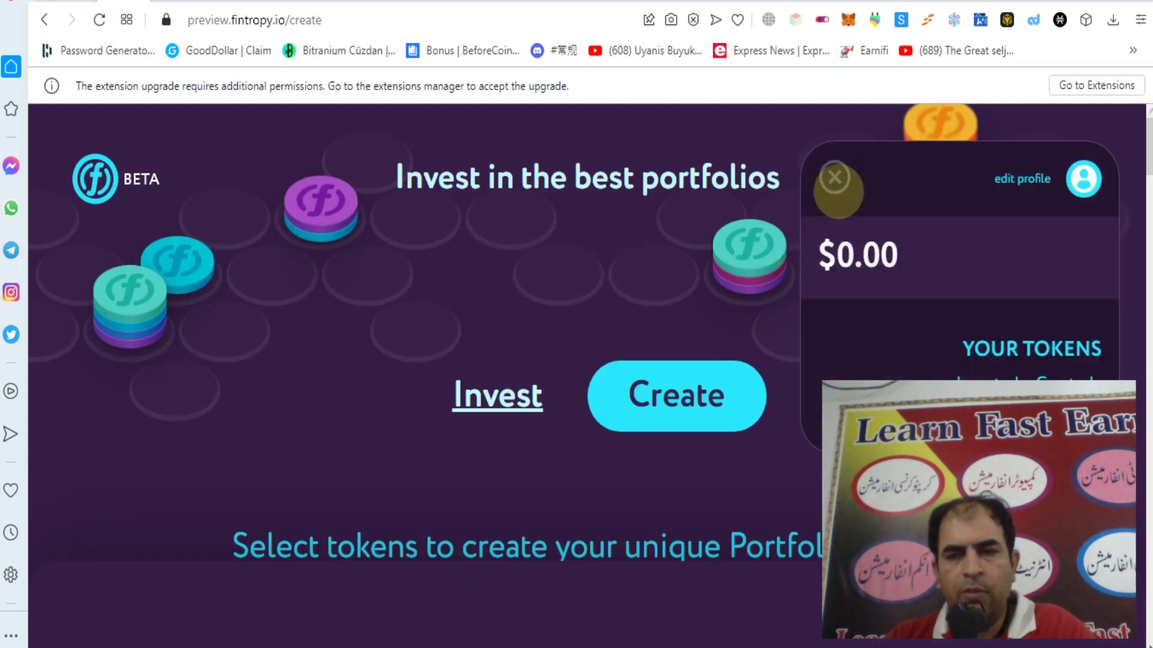
left_click(835, 178)
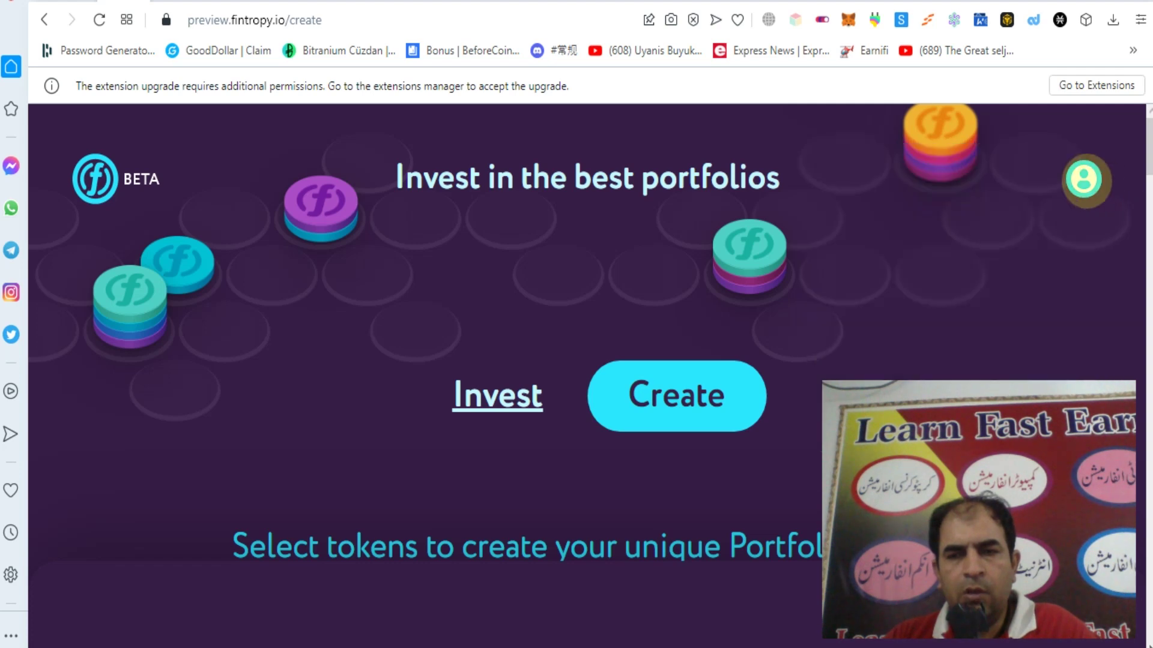
left_click(1084, 179)
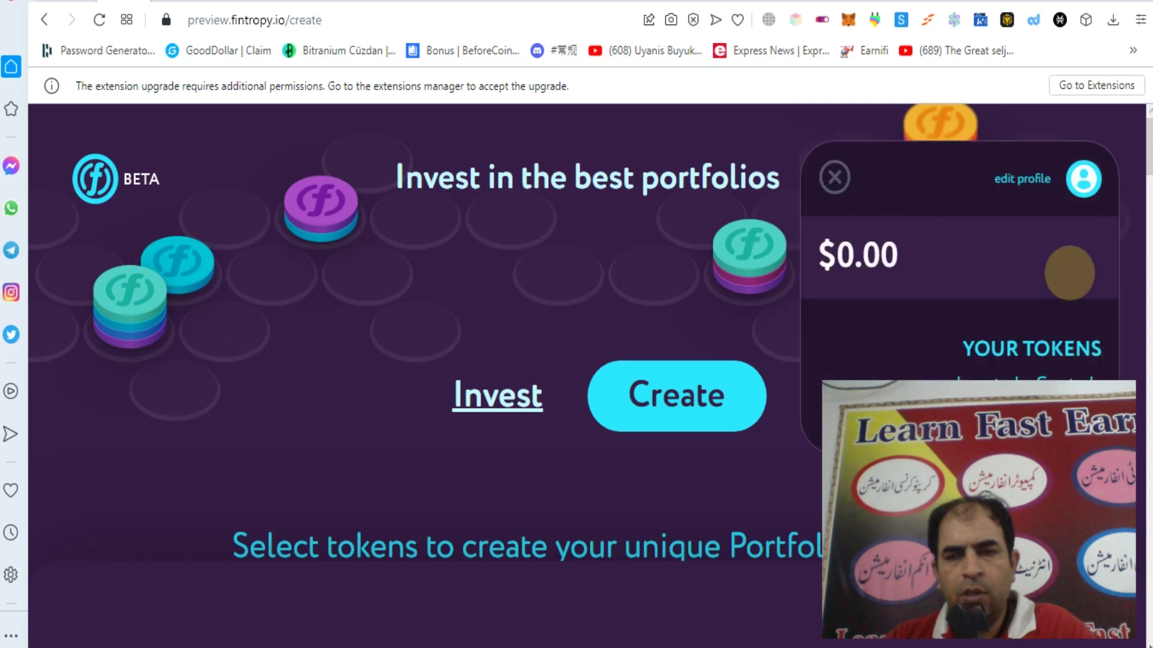
left_click(1082, 183)
left_click(1082, 183)
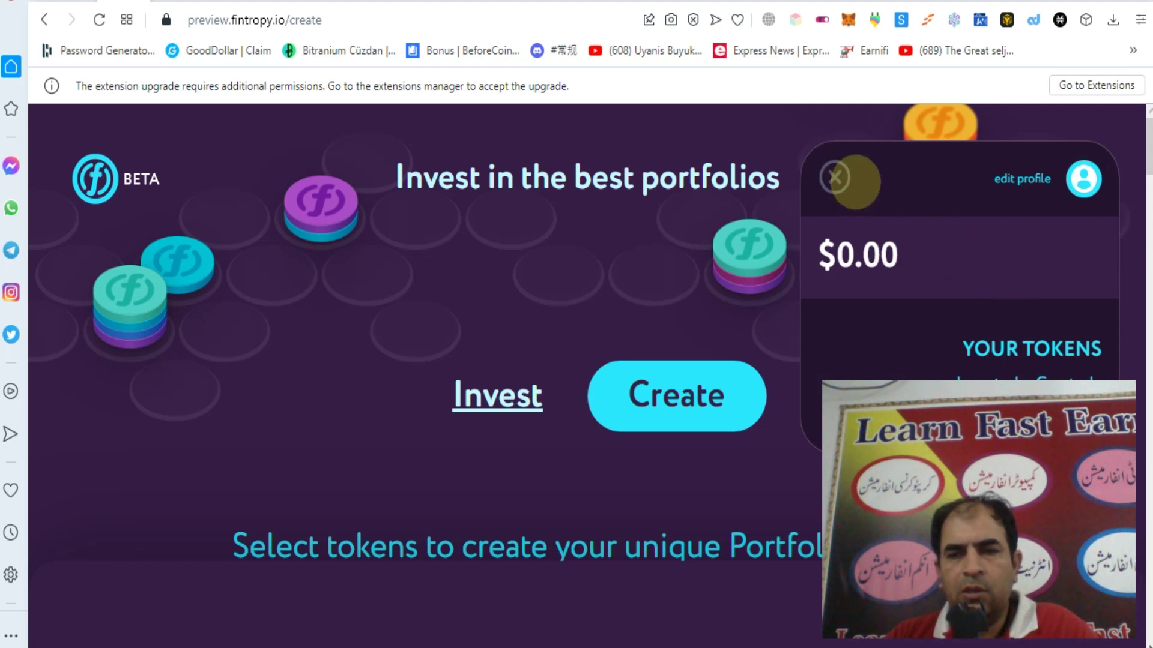
Go to the Edit Profile page from the profile panel
left_click(1002, 180)
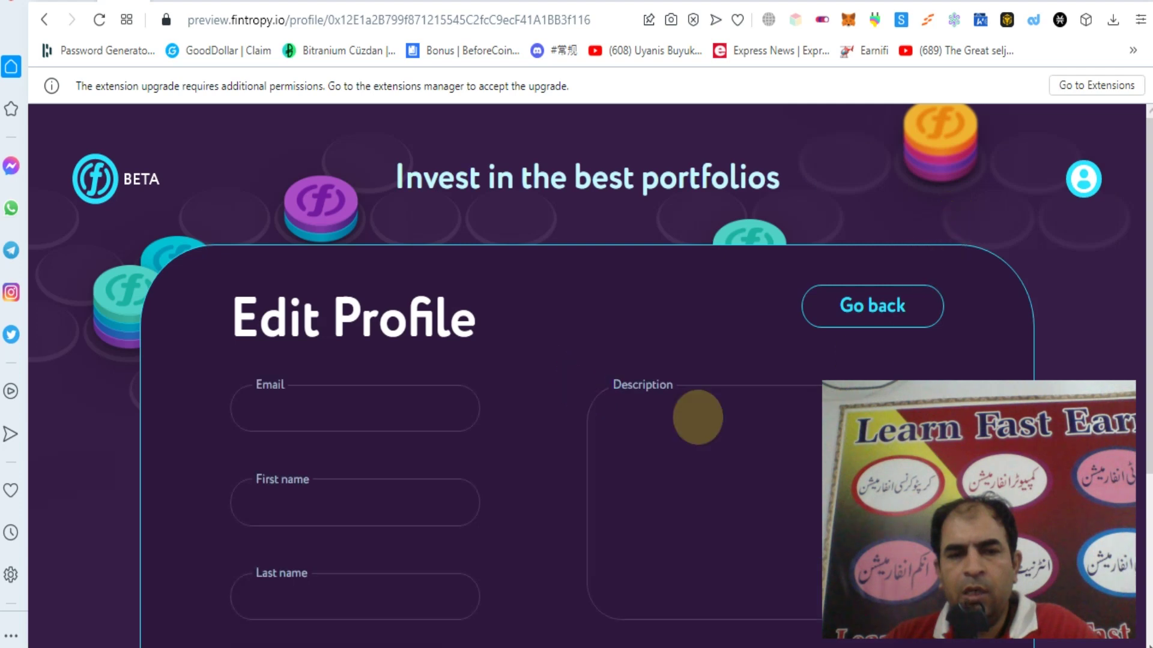
scroll(541, 460, "down", 2)
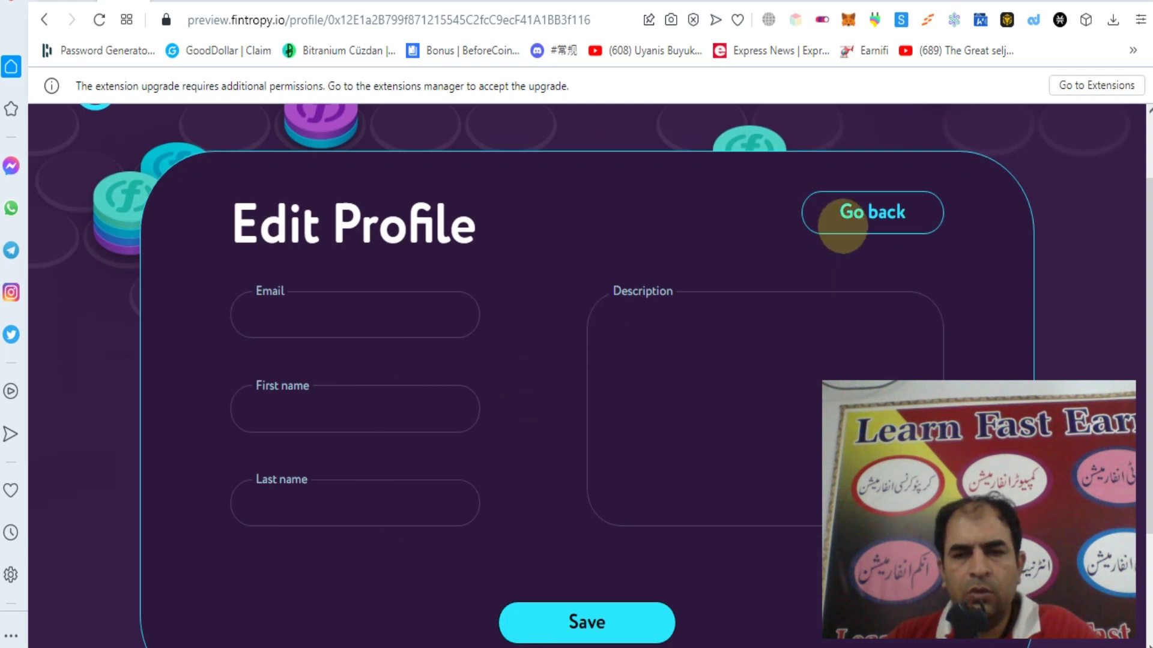
left_click(842, 225)
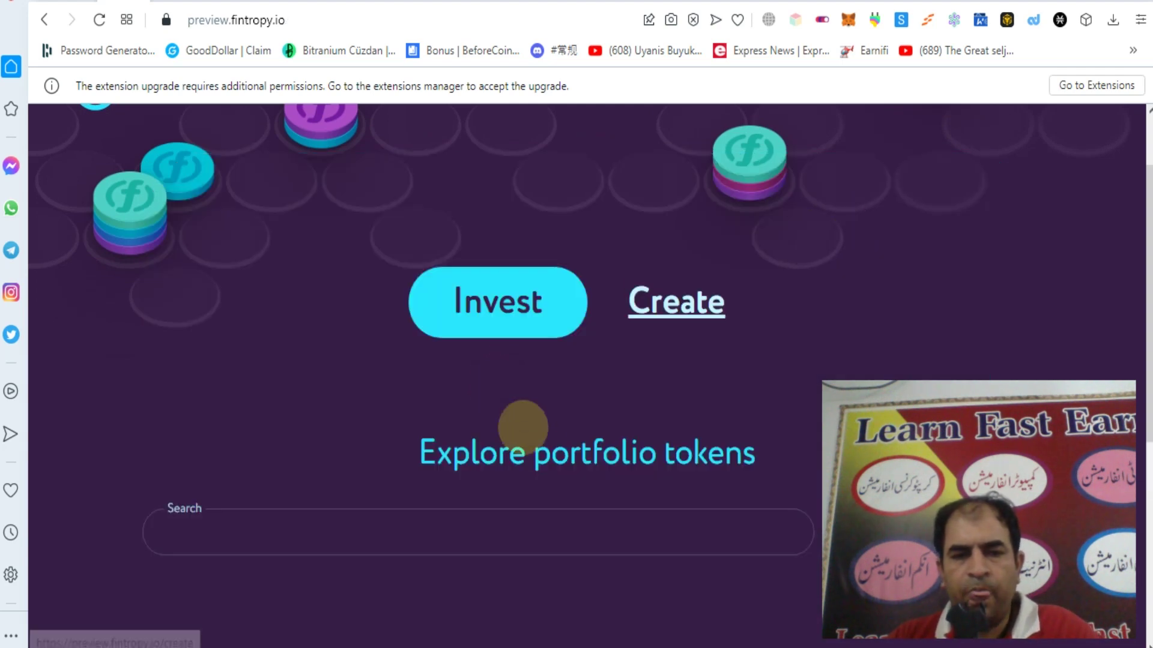
scroll(470, 429, "down", 1)
scroll(470, 430, "down", 3)
scroll(540, 412, "up", 3)
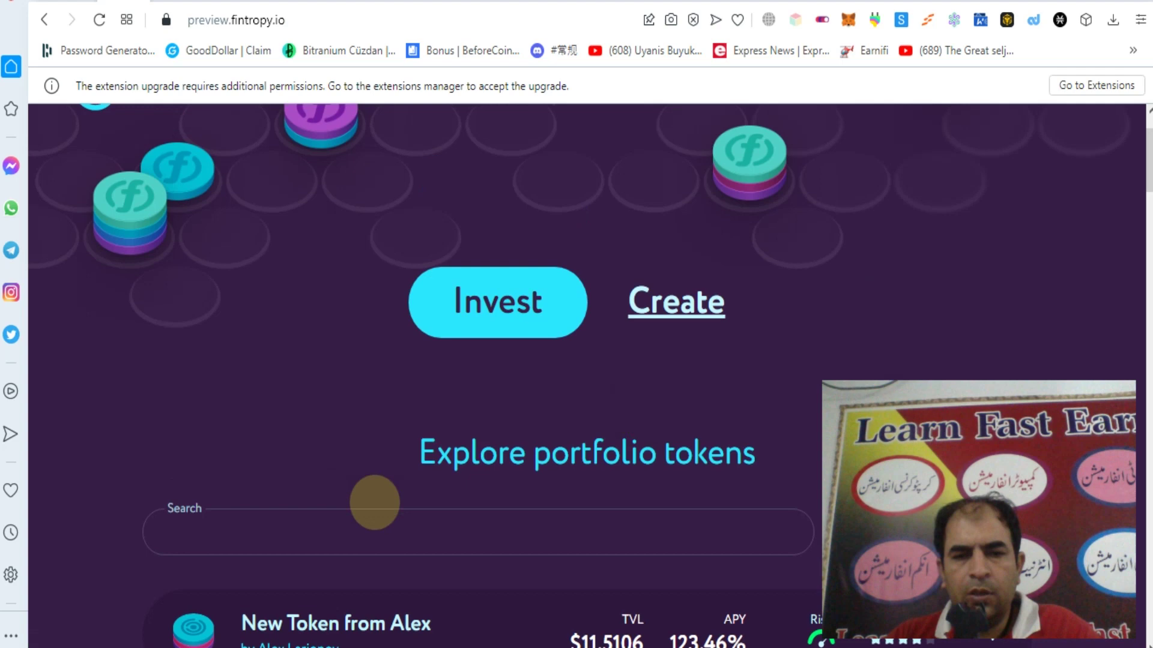
scroll(754, 481, "down", 3)
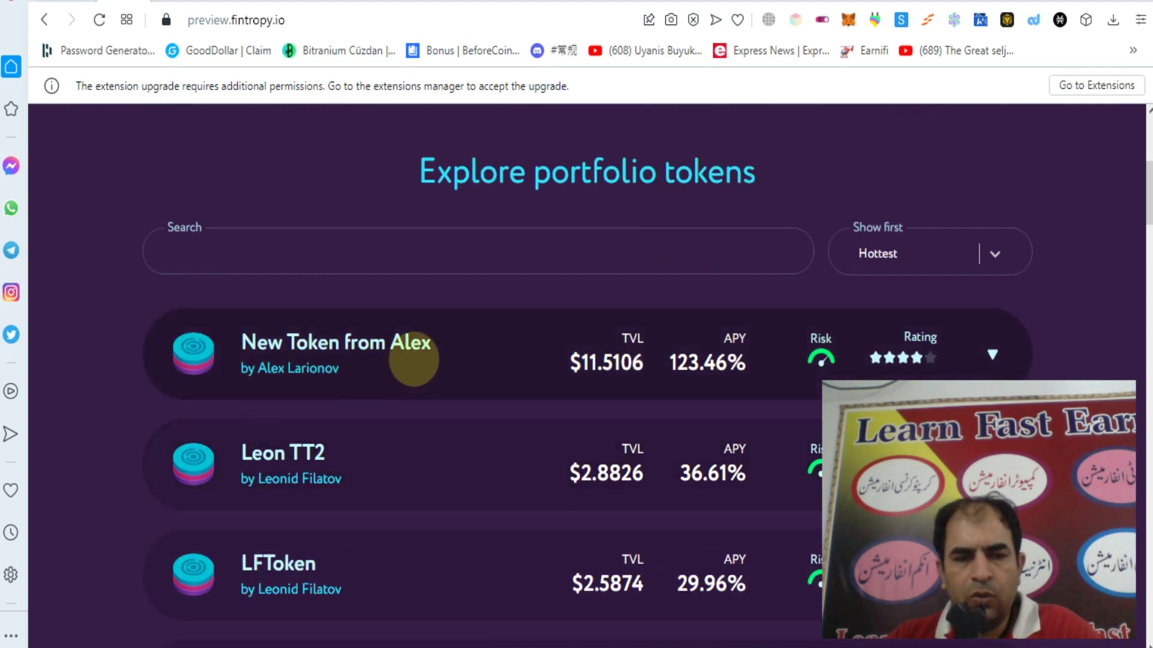
scroll(1016, 180, "up", 3)
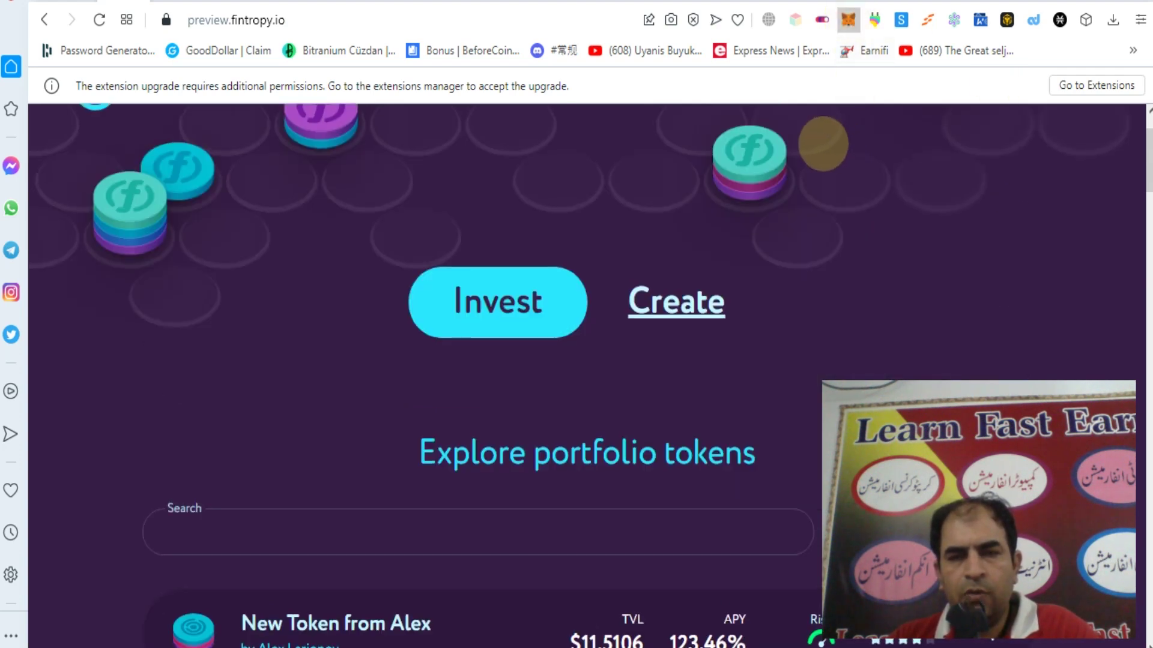
left_click(848, 18)
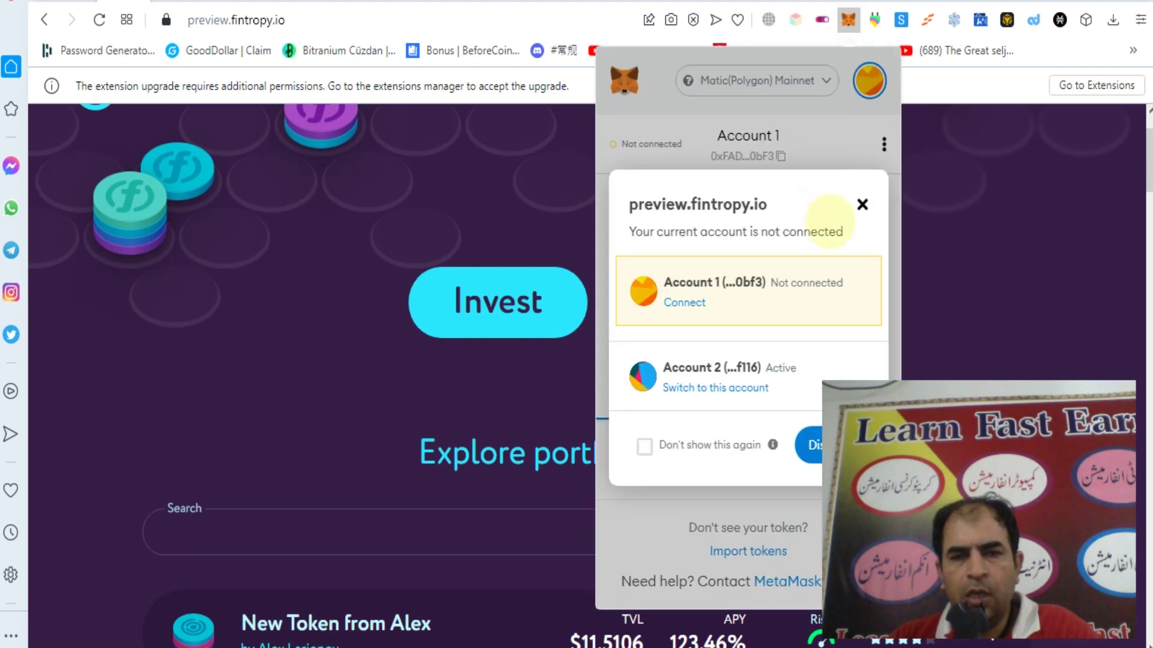
left_click(861, 205)
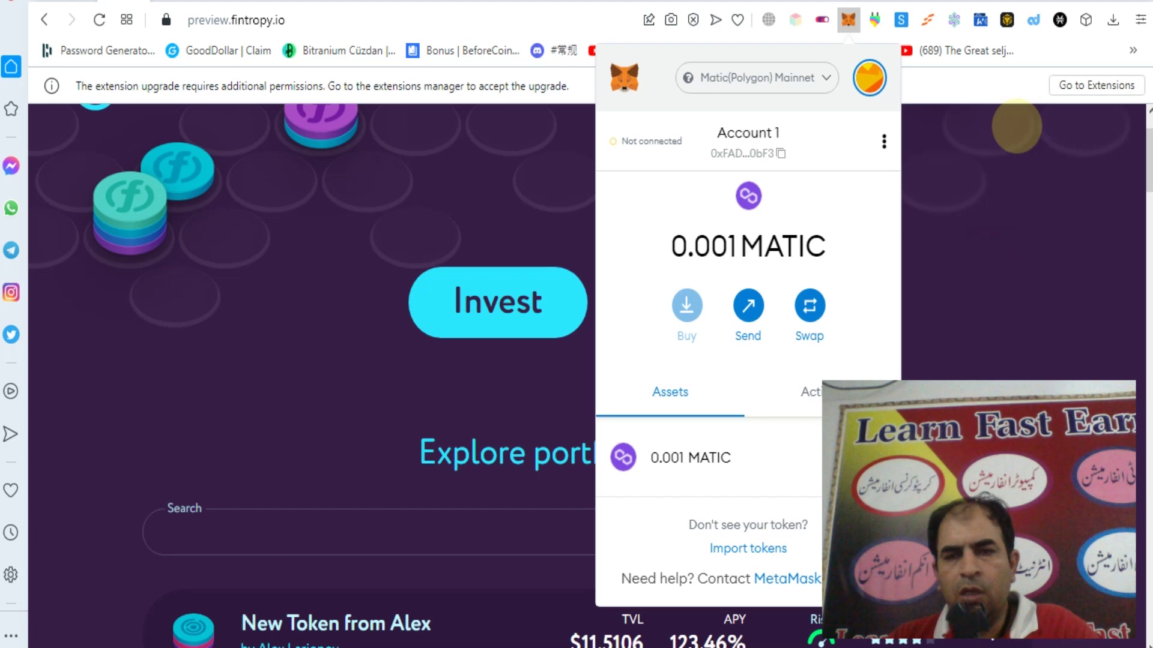
left_click(1016, 127)
scroll(1029, 276, "up", 2)
left_click(1085, 178)
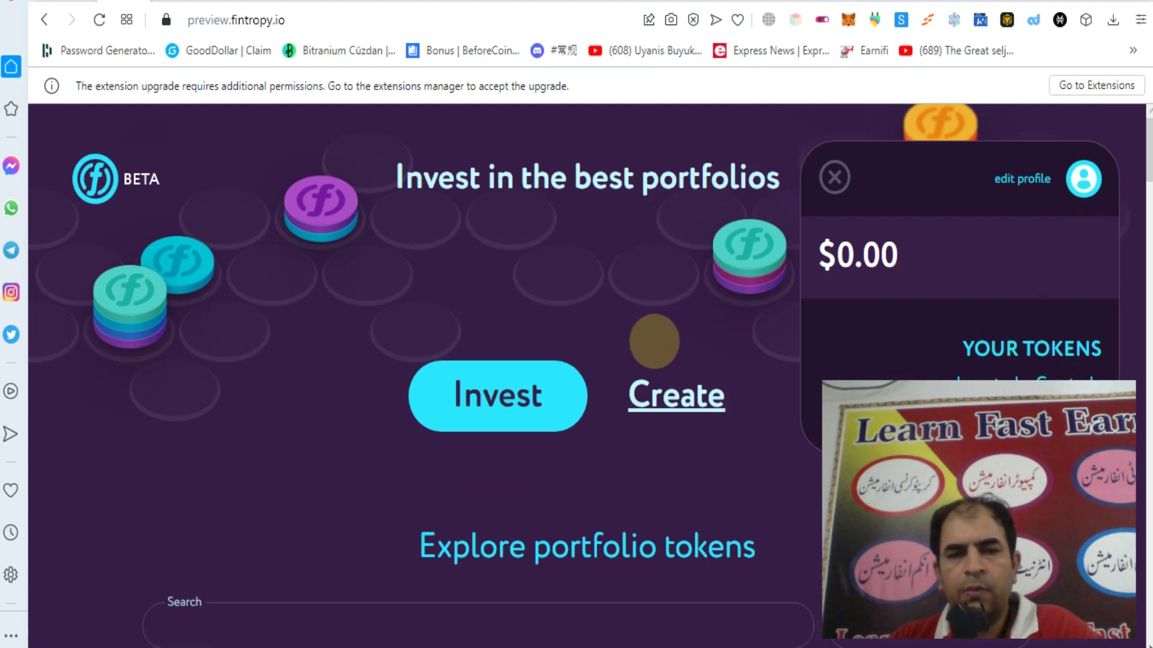
scroll(501, 257, "down", 3)
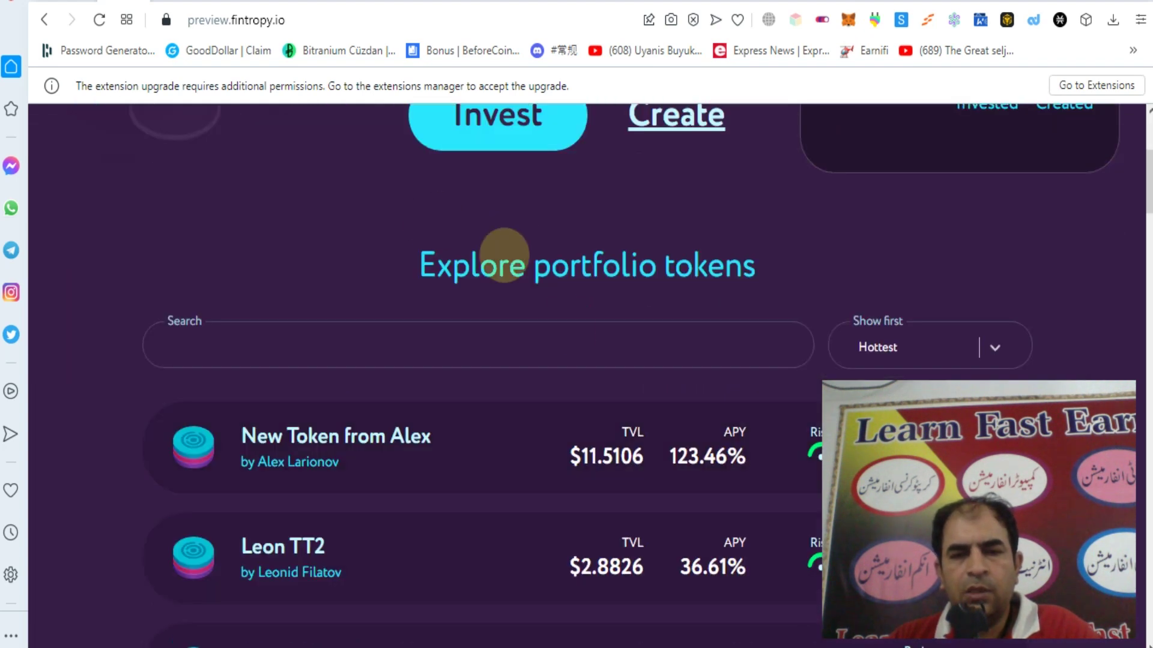
scroll(748, 381, "down", 2)
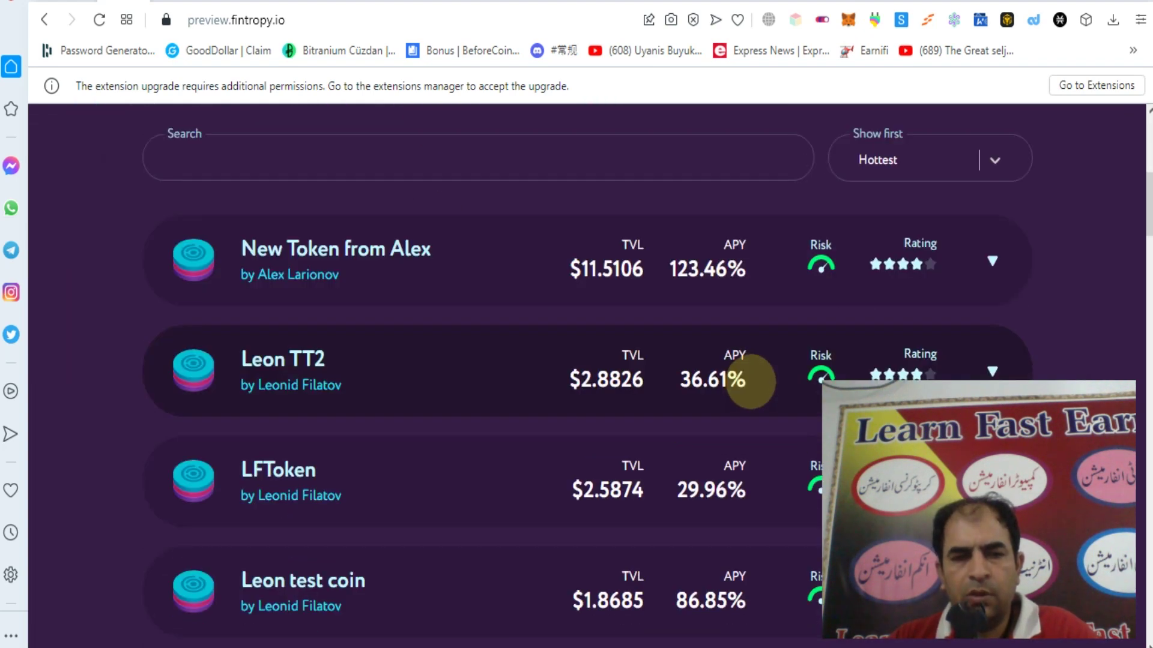
scroll(442, 459, "down", 1)
scroll(489, 472, "down", 1)
scroll(490, 465, "down", 1)
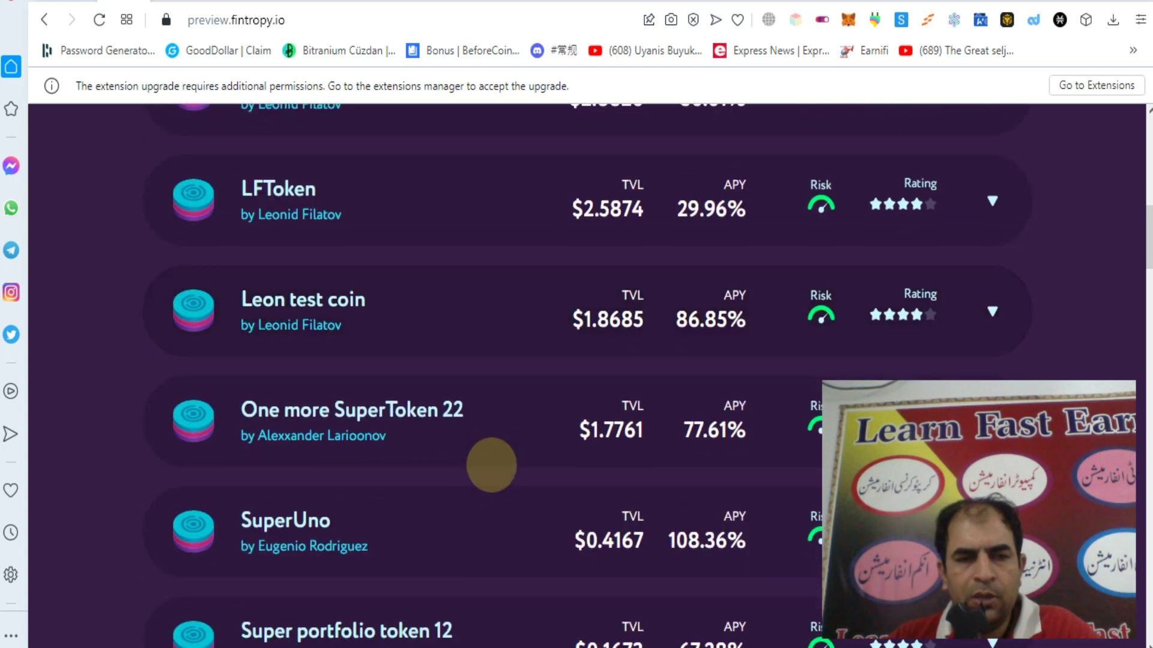
scroll(383, 329, "up", 2)
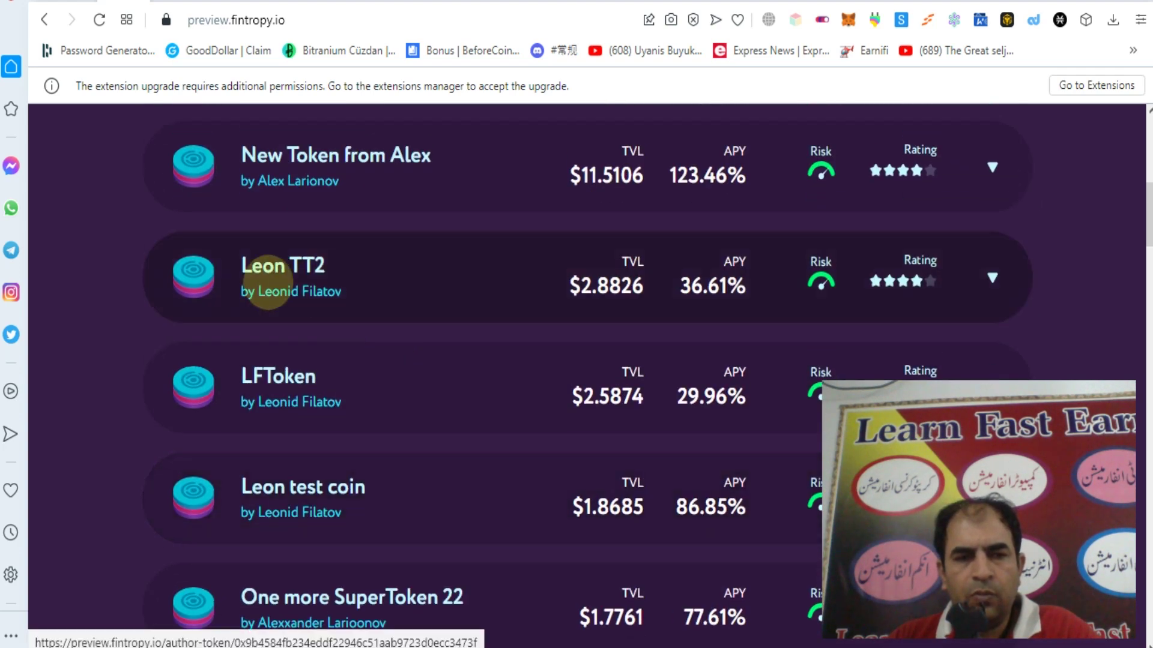
scroll(370, 292, "up", 1)
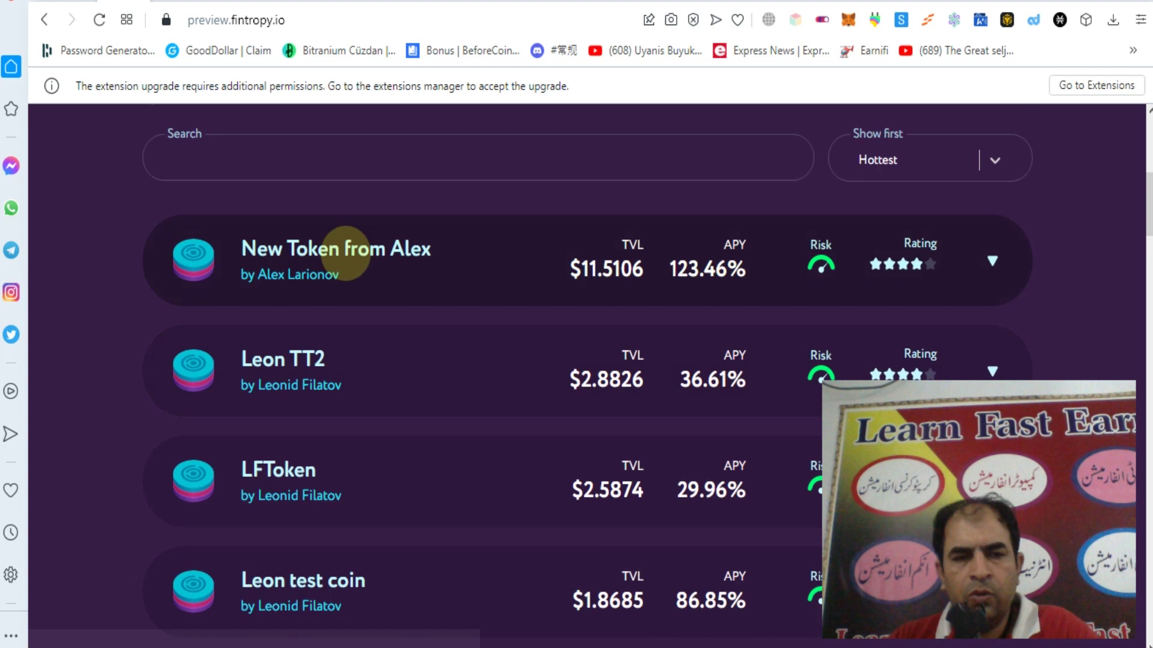
scroll(455, 277, "down", 2)
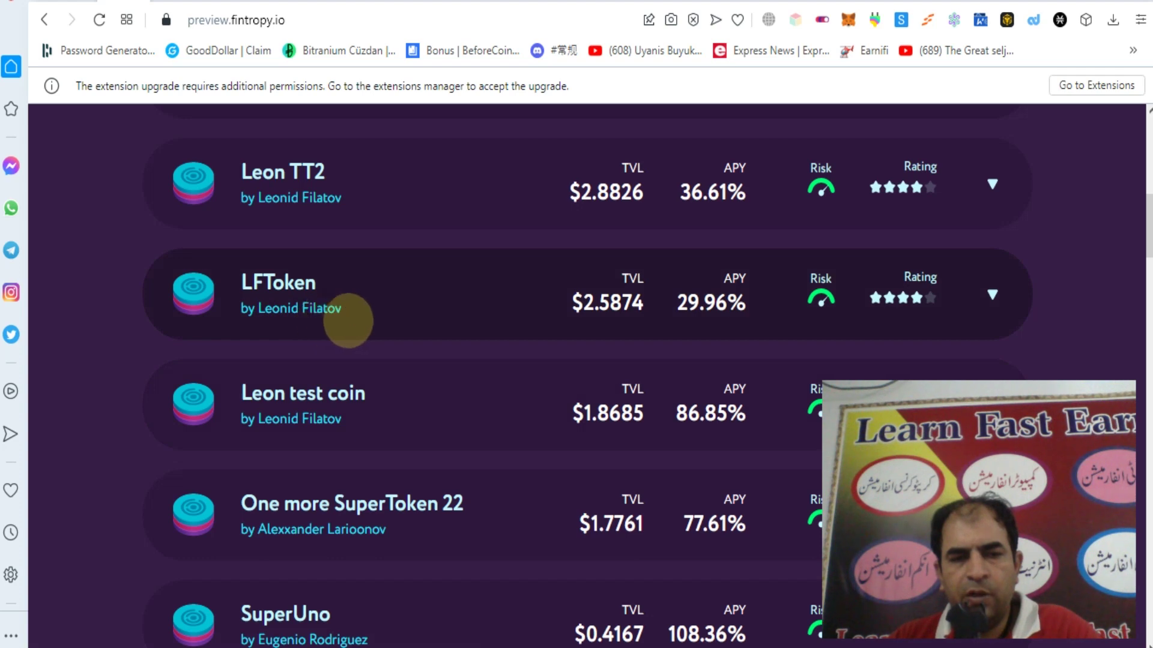
scroll(486, 379, "down", 2)
scroll(630, 379, "up", 2)
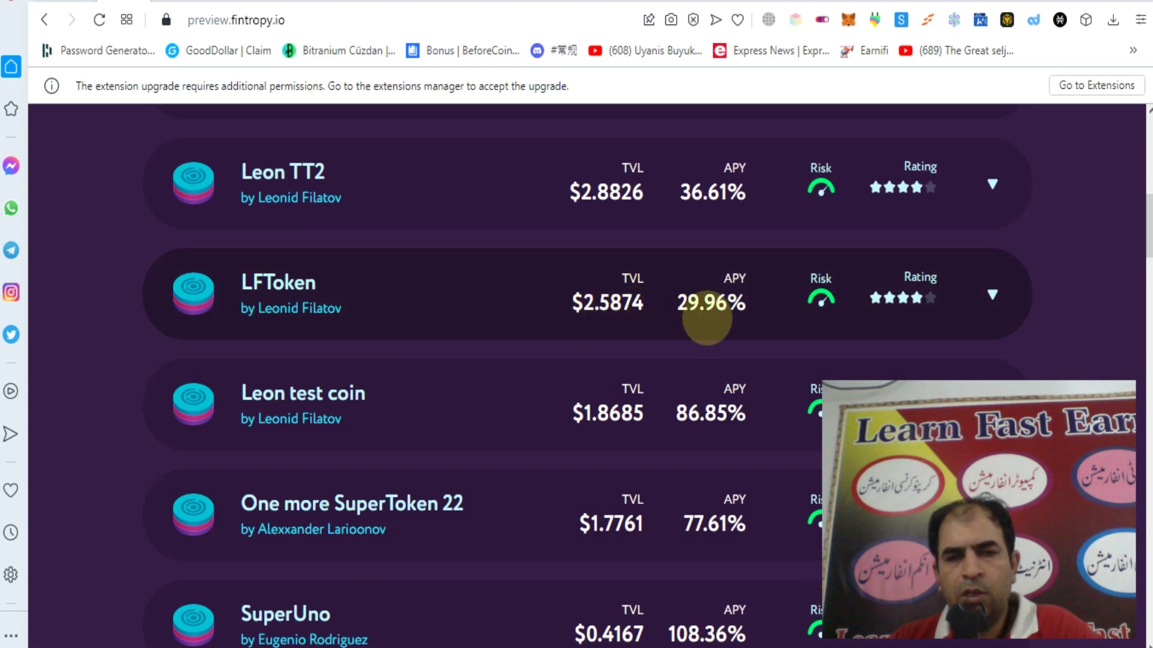
scroll(711, 322, "up", 1)
scroll(664, 310, "up", 3)
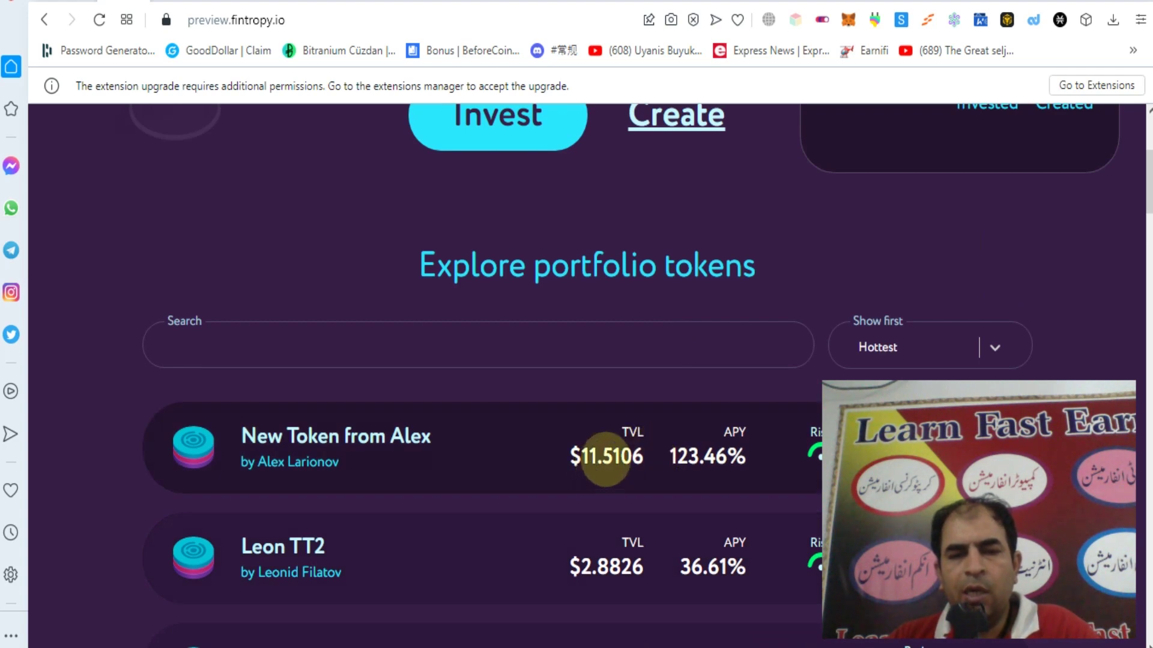
scroll(617, 464, "down", 2)
scroll(765, 356, "down", 1)
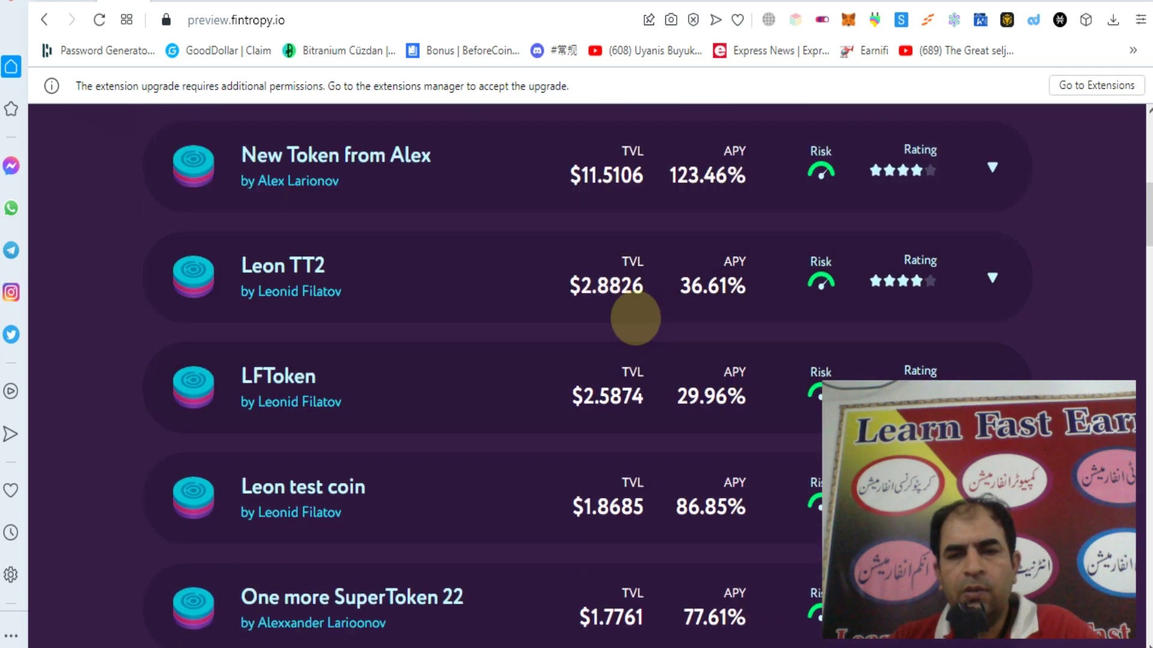
scroll(437, 420, "down", 3)
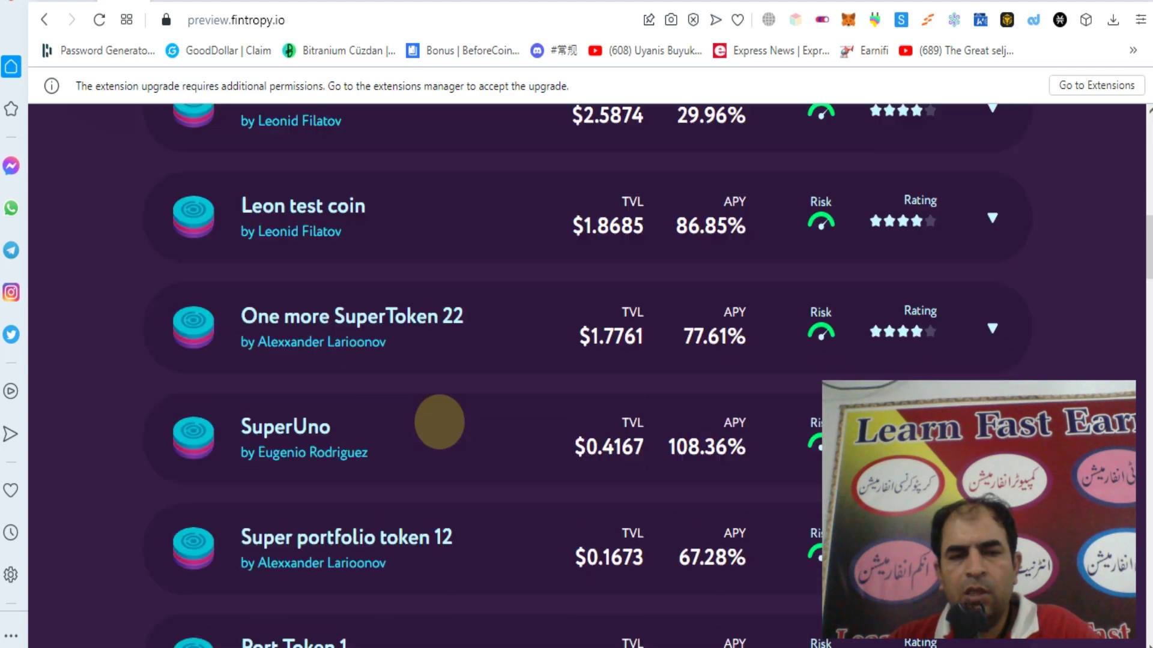
scroll(438, 420, "down", 2)
scroll(442, 422, "down", 3)
scroll(443, 423, "down", 2)
scroll(443, 423, "down", 3)
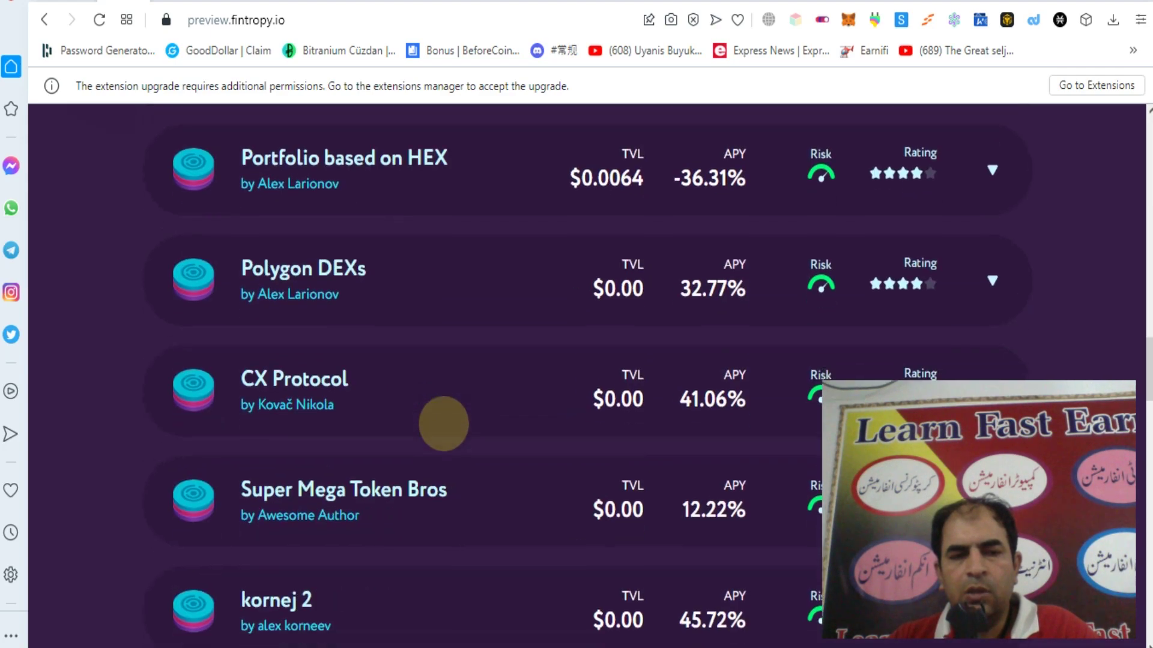
scroll(443, 423, "down", 3)
scroll(444, 423, "down", 3)
scroll(443, 423, "down", 3)
scroll(443, 423, "down", 4)
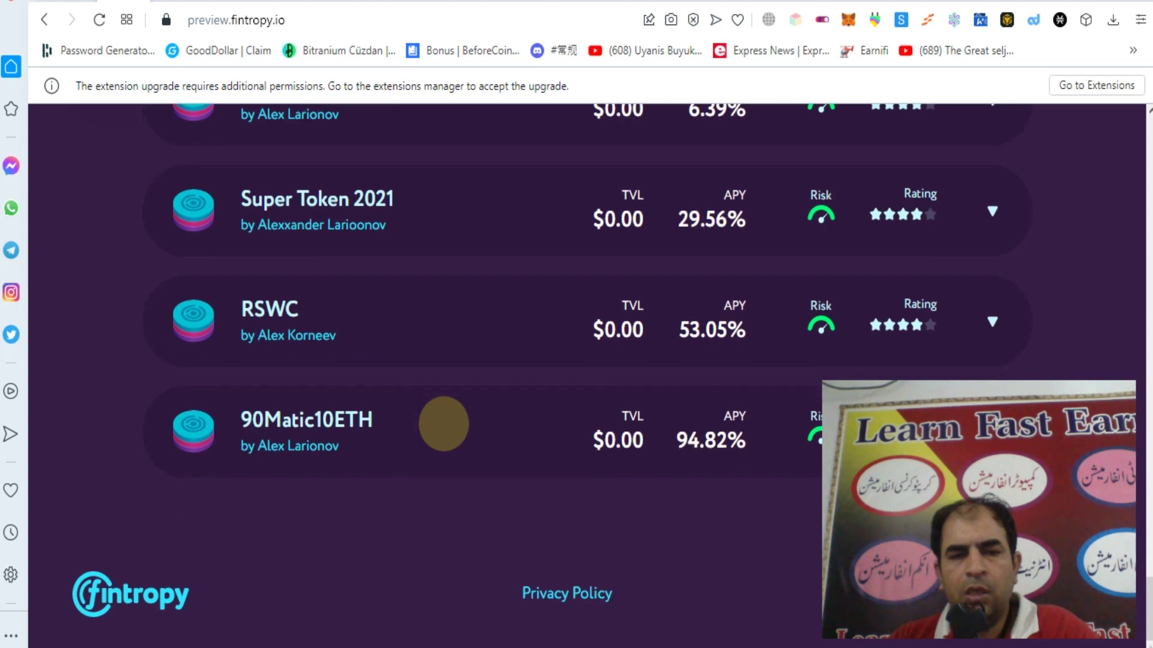
scroll(444, 424, "up", 1)
scroll(444, 425, "up", 4)
scroll(443, 424, "up", 4)
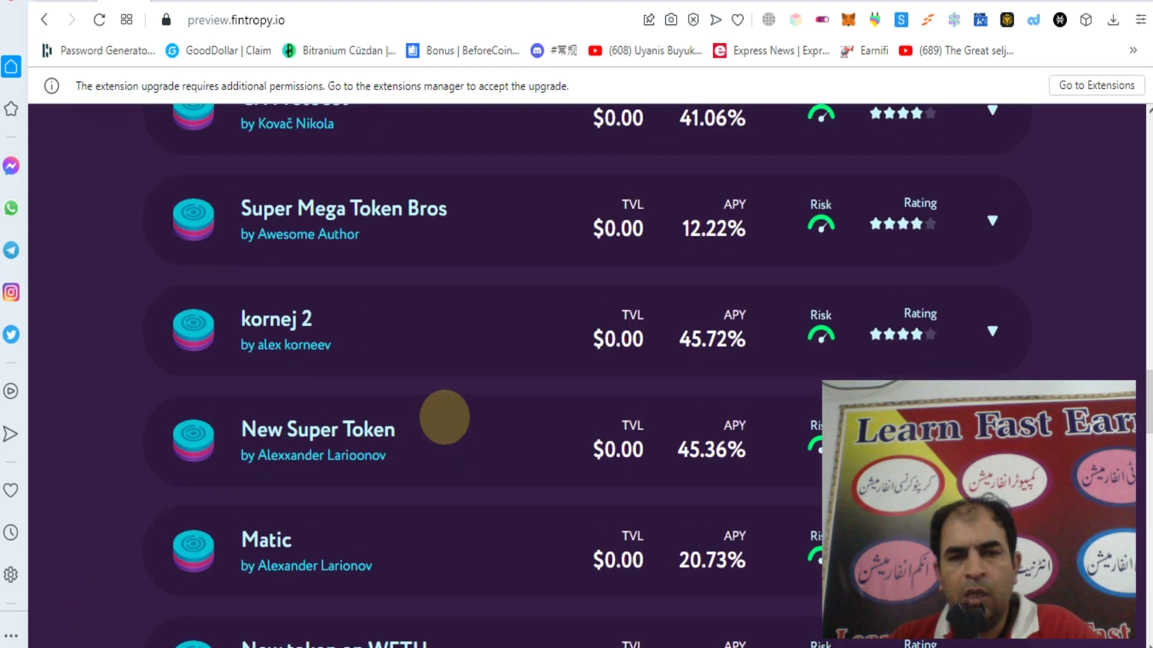
scroll(444, 417, "up", 4)
scroll(444, 417, "up", 4)
scroll(442, 417, "up", 3)
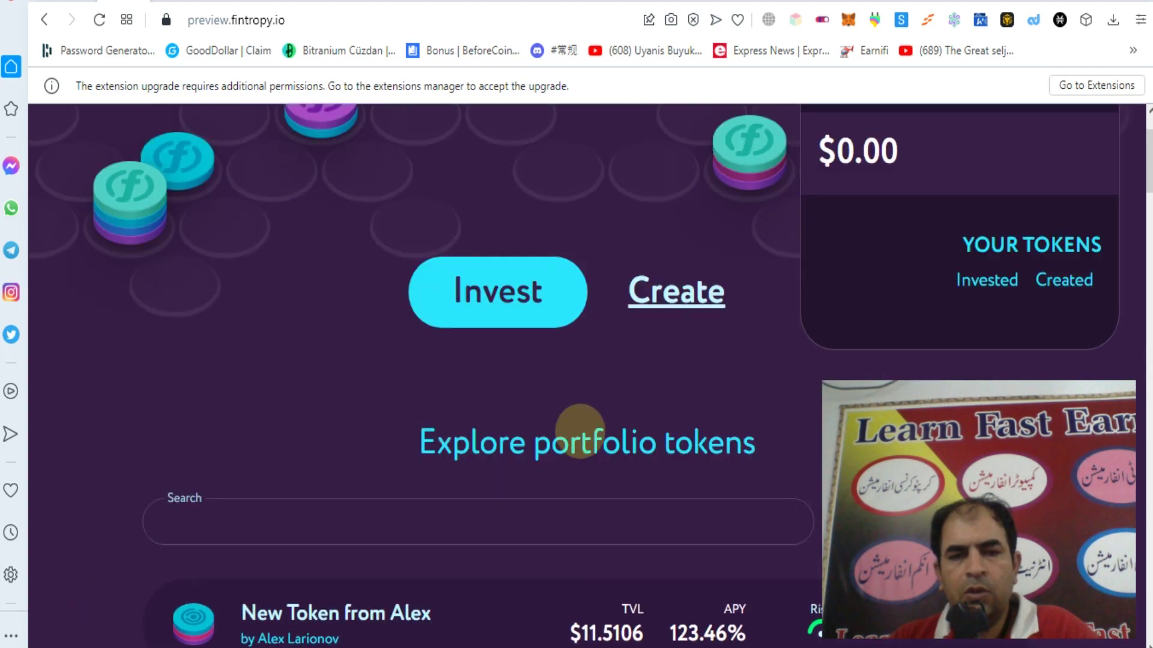
scroll(551, 447, "up", 2)
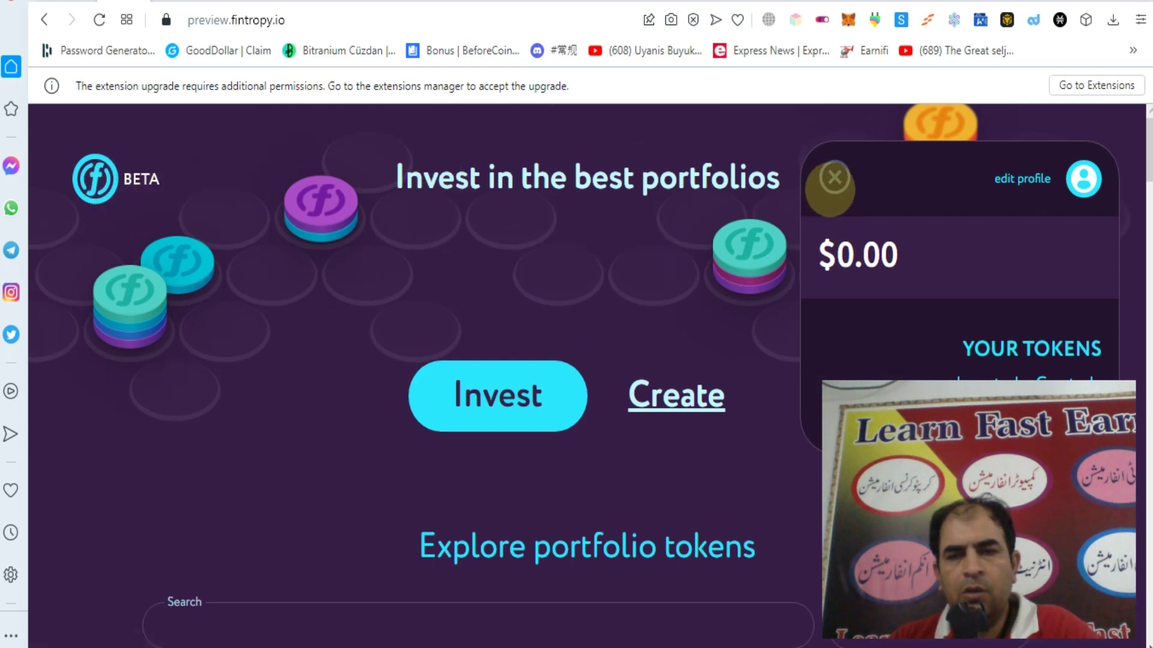
Close the profile panel and go to the page for creating a portfolio token
left_click(832, 178)
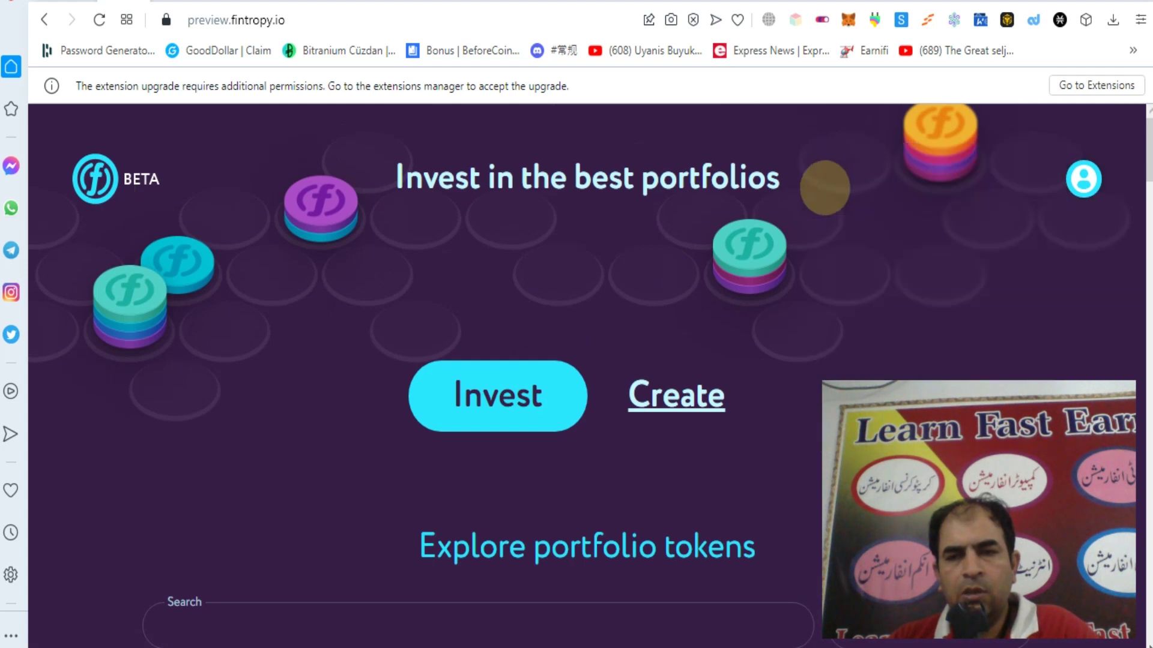
left_click(671, 392)
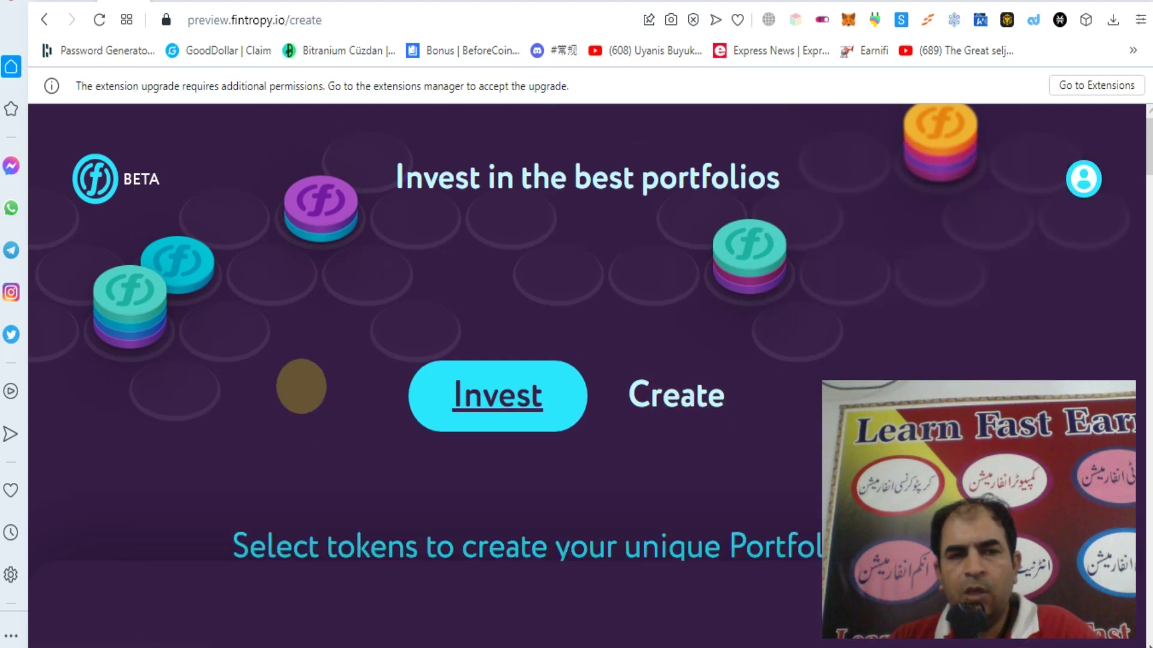
scroll(399, 347, "down", 2)
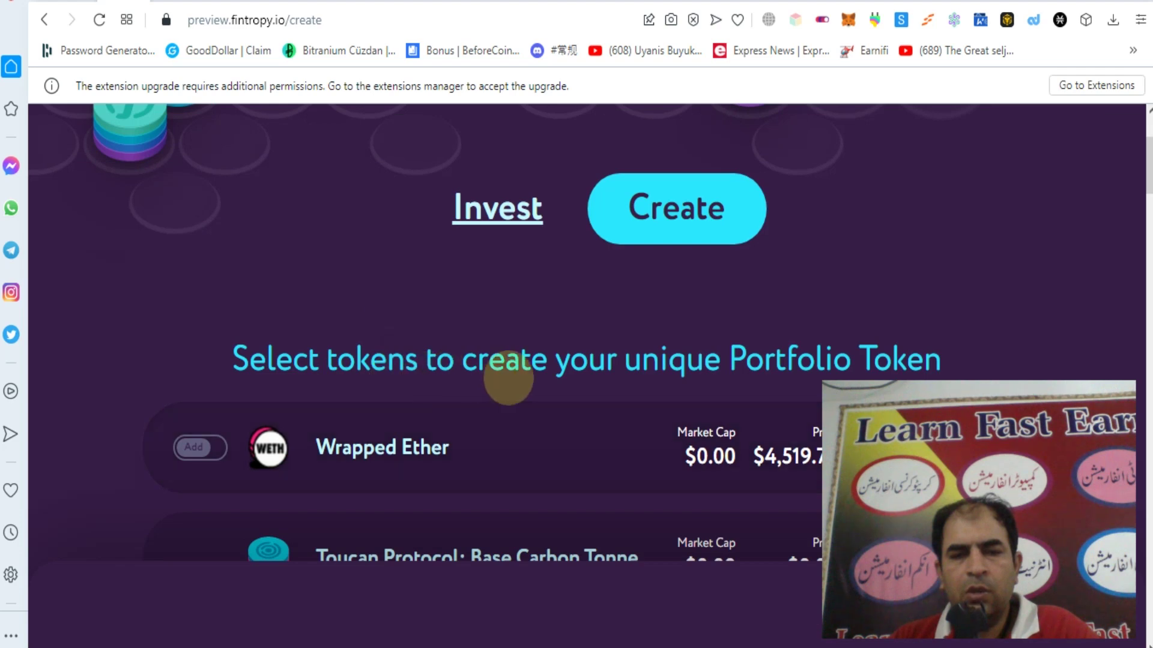
scroll(901, 356, "down", 2)
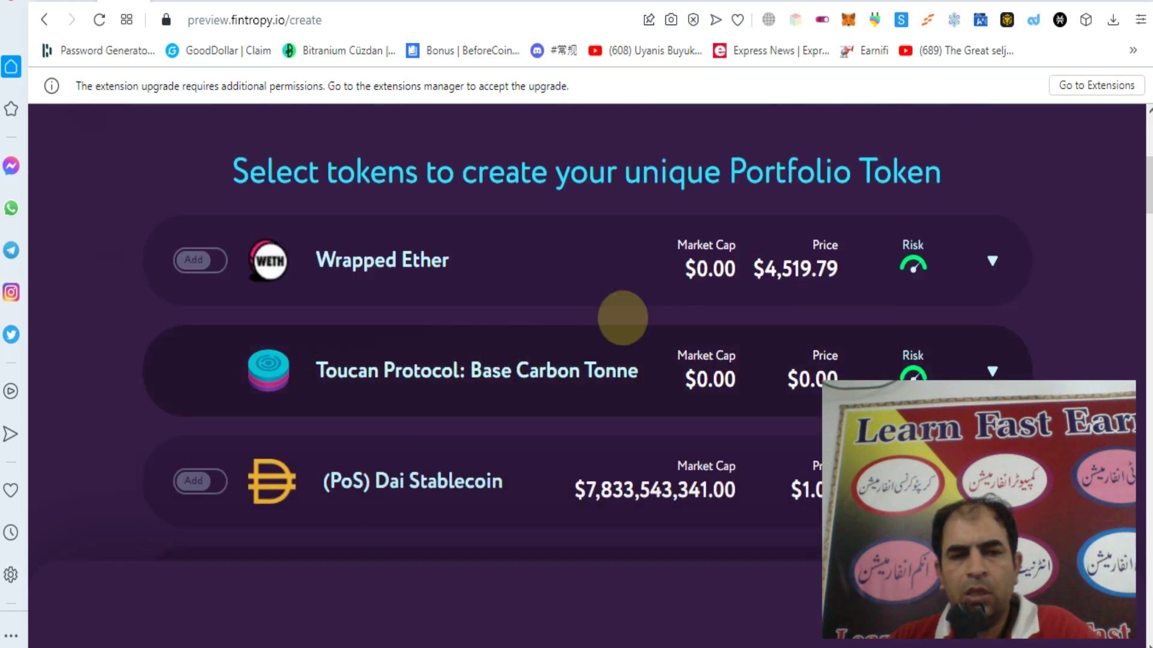
Add Wrapped Ether to the new portfolio at 10% and start entering its symbol
left_click(200, 260)
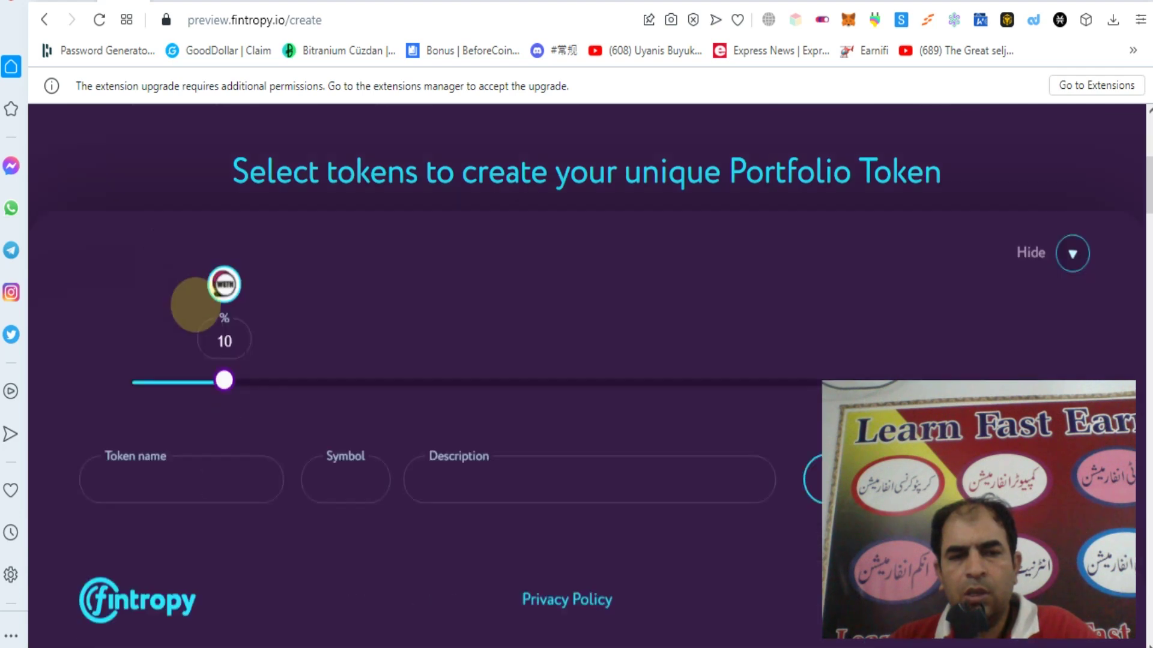
mouse_move(225, 374)
left_mouse_down()
mouse_move(307, 374)
mouse_move(287, 354)
left_mouse_up()
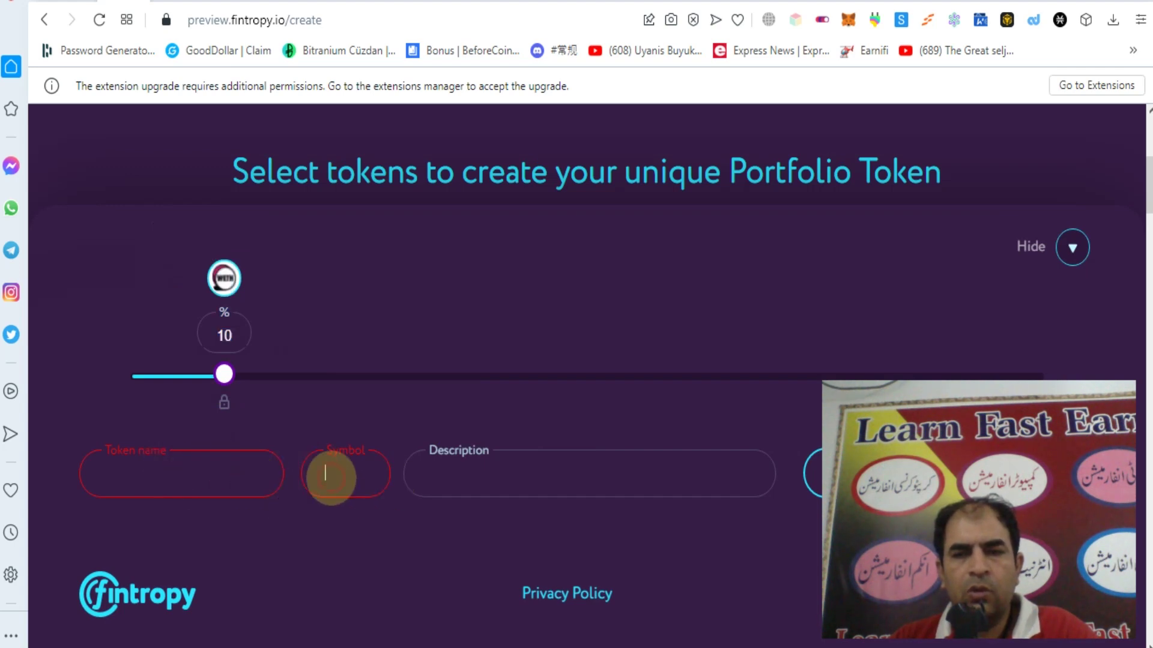
left_click(486, 476)
left_click(333, 486)
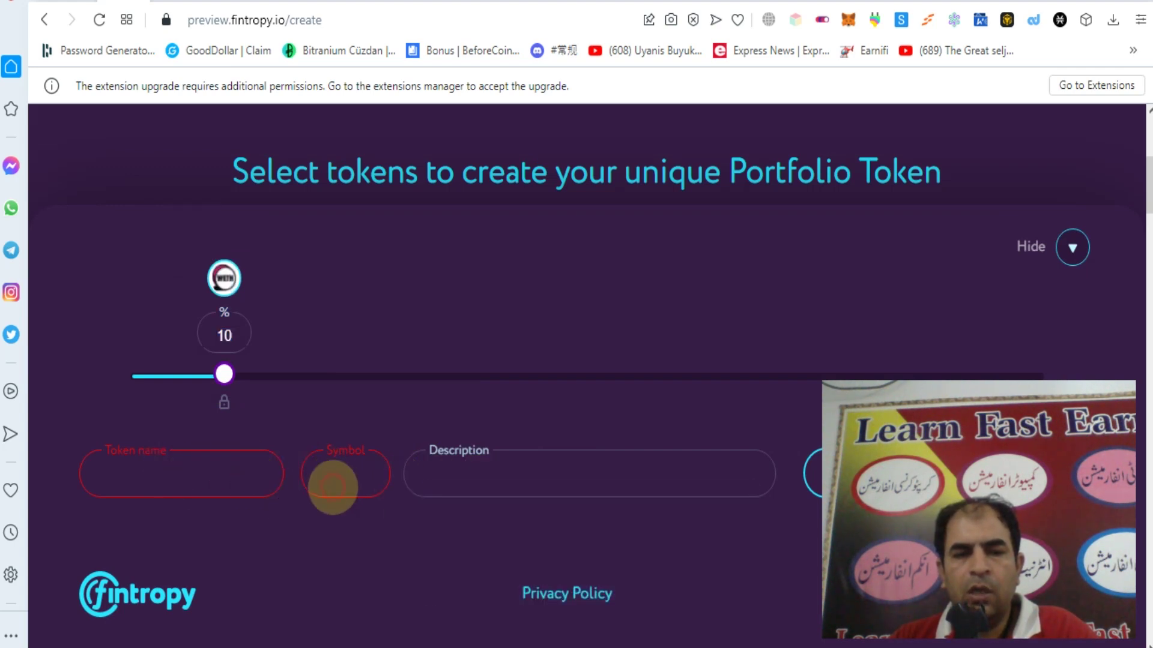
scroll(572, 479, "down", 3)
scroll(574, 485, "down", 3)
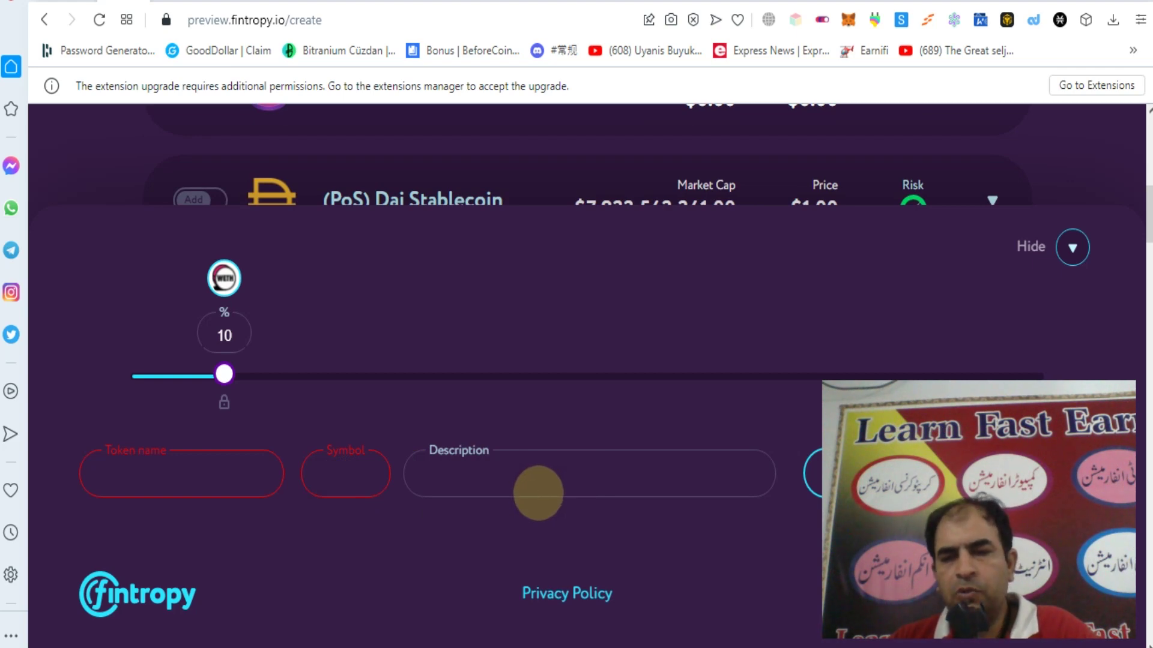
scroll(538, 492, "up", 3)
scroll(535, 490, "up", 3)
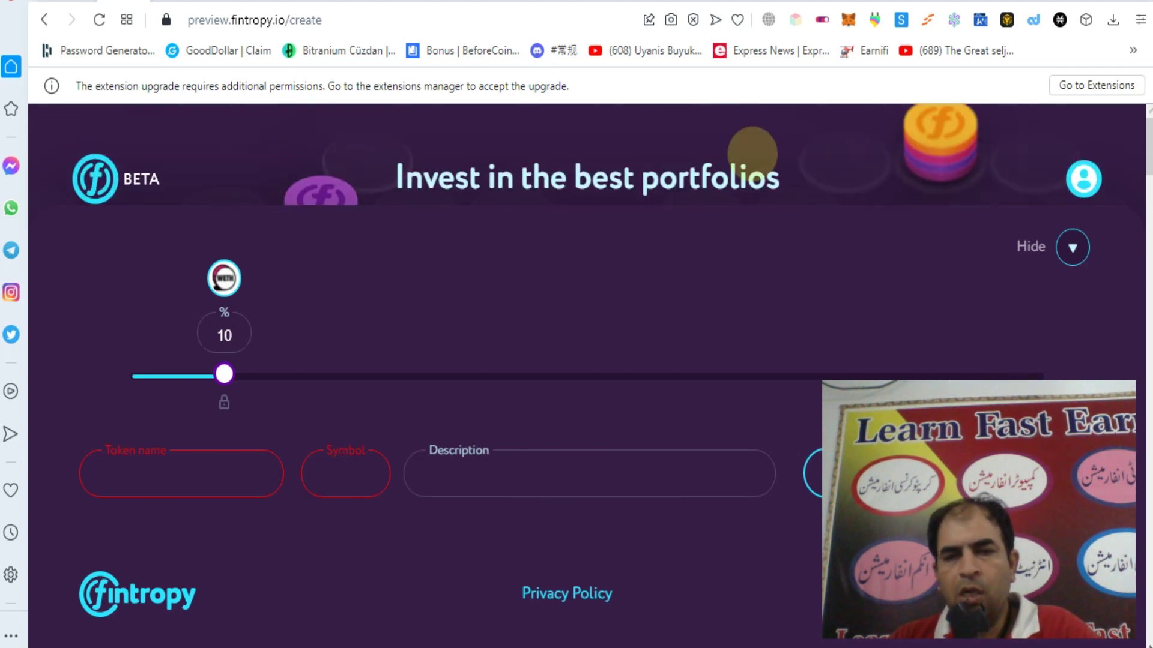
Hide the token allocation panel at the bottom of the Create page
left_click(1072, 246)
scroll(607, 434, "down", 3)
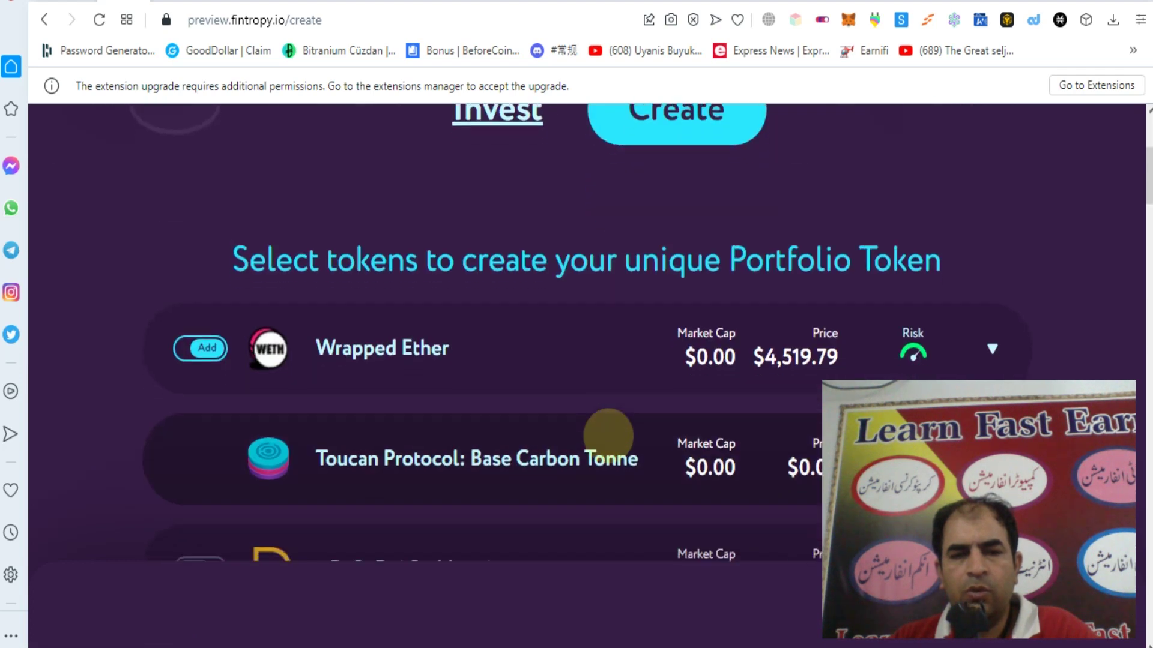
scroll(608, 435, "down", 2)
scroll(606, 430, "down", 2)
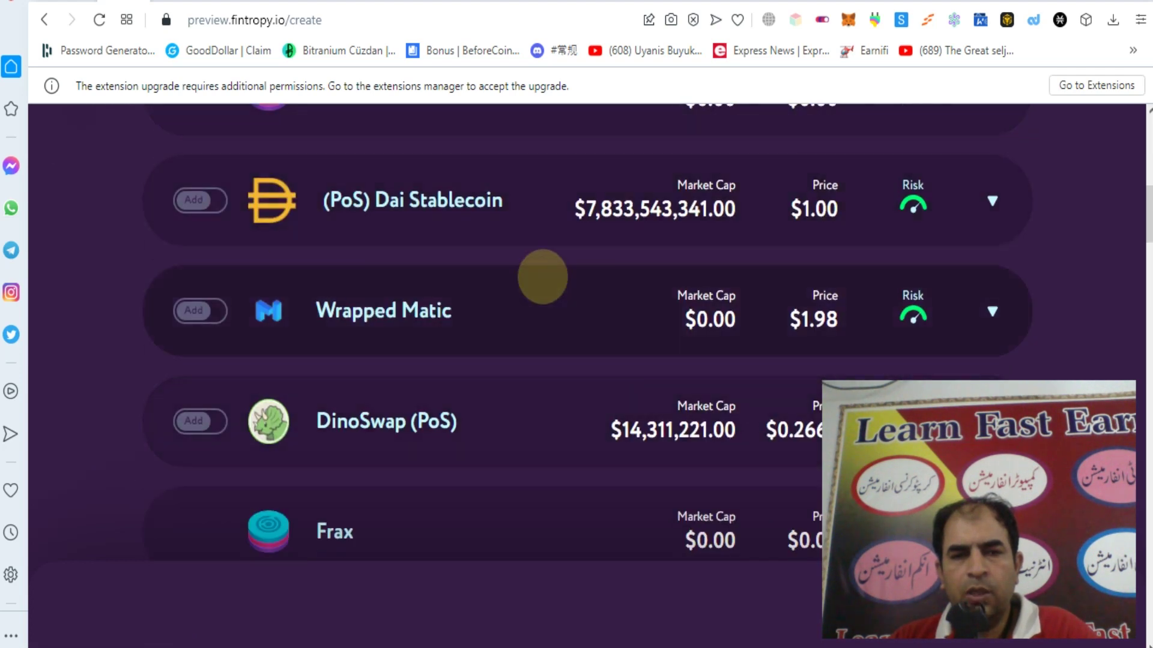
scroll(592, 368, "up", 3)
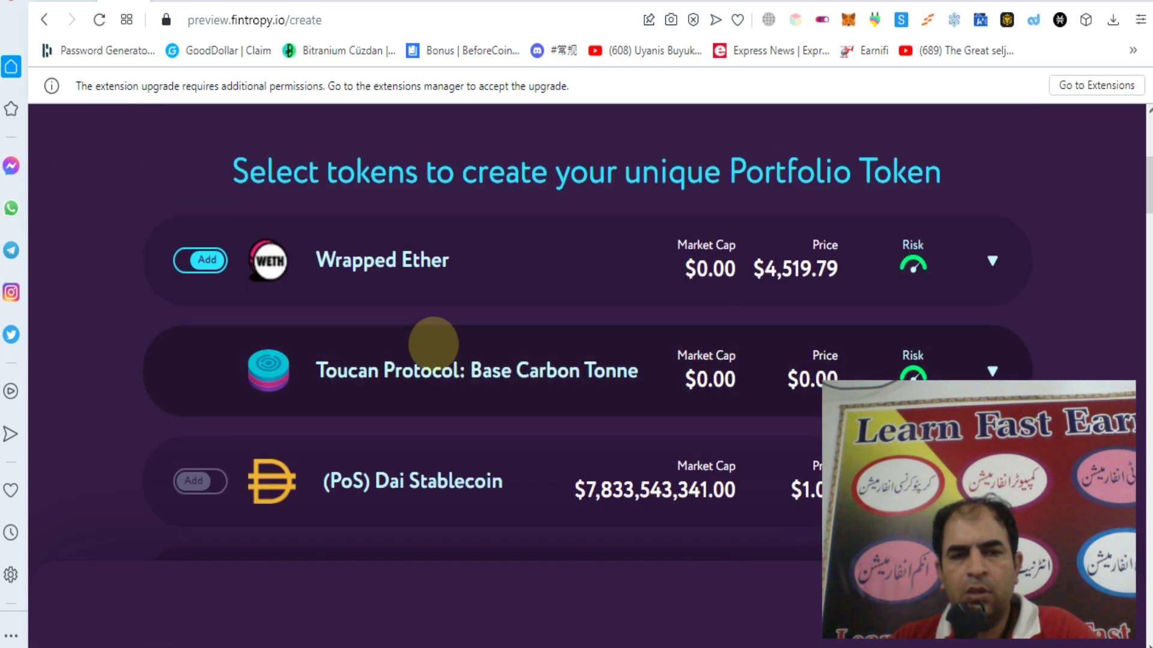
scroll(553, 352, "down", 1)
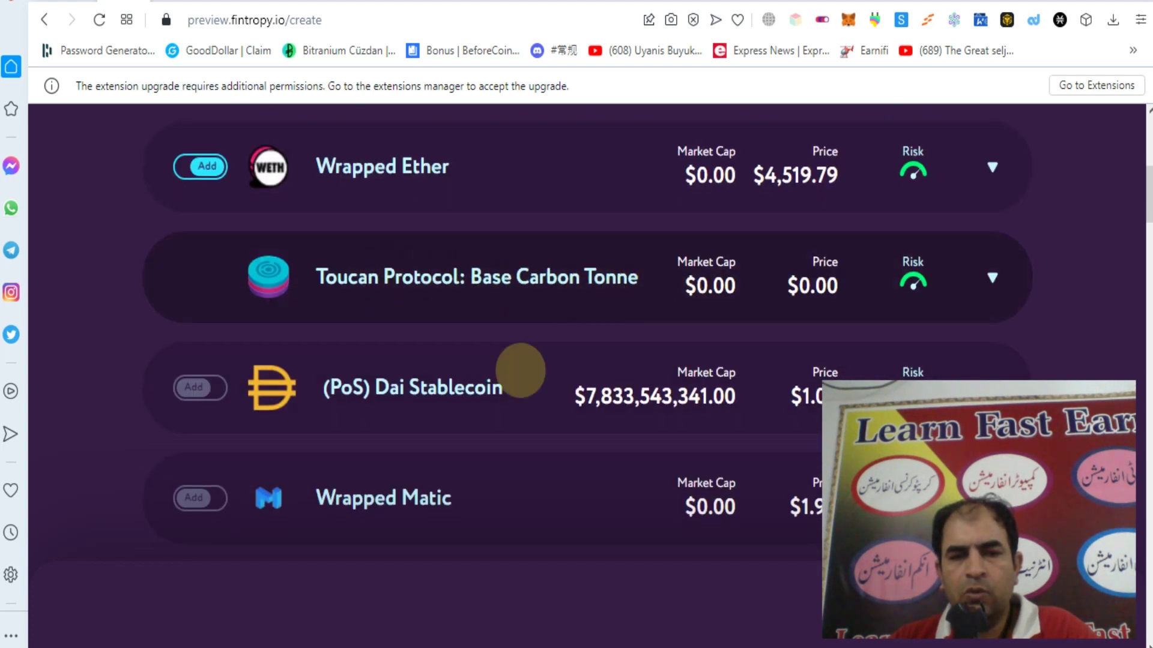
scroll(504, 360, "down", 1)
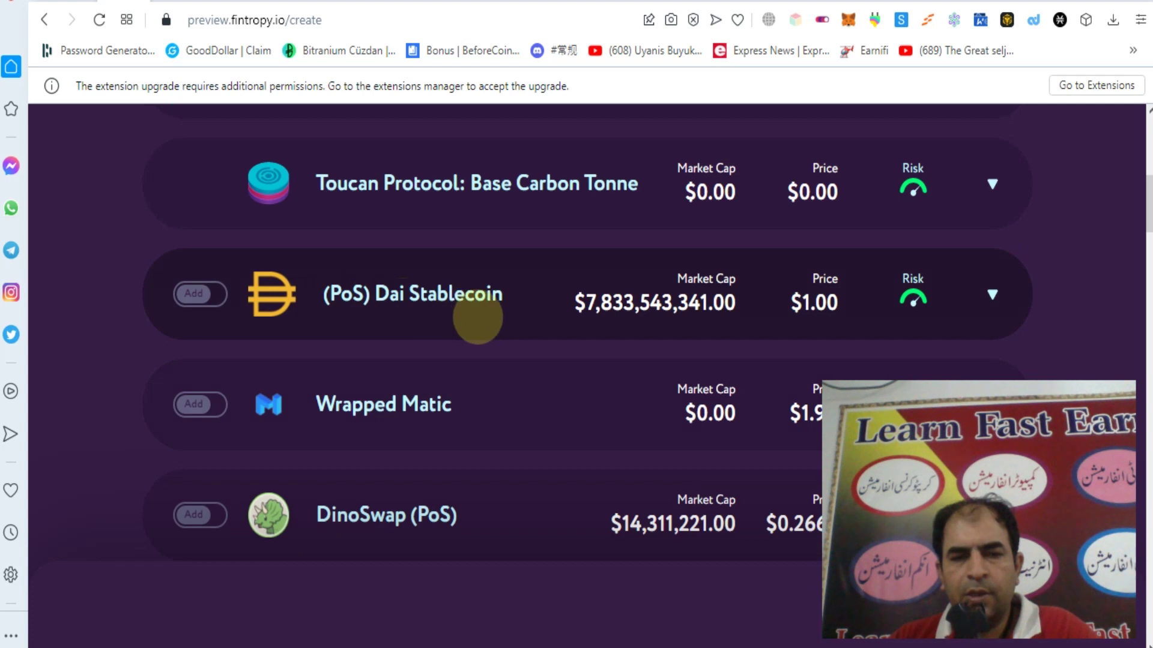
scroll(490, 396, "down", 2)
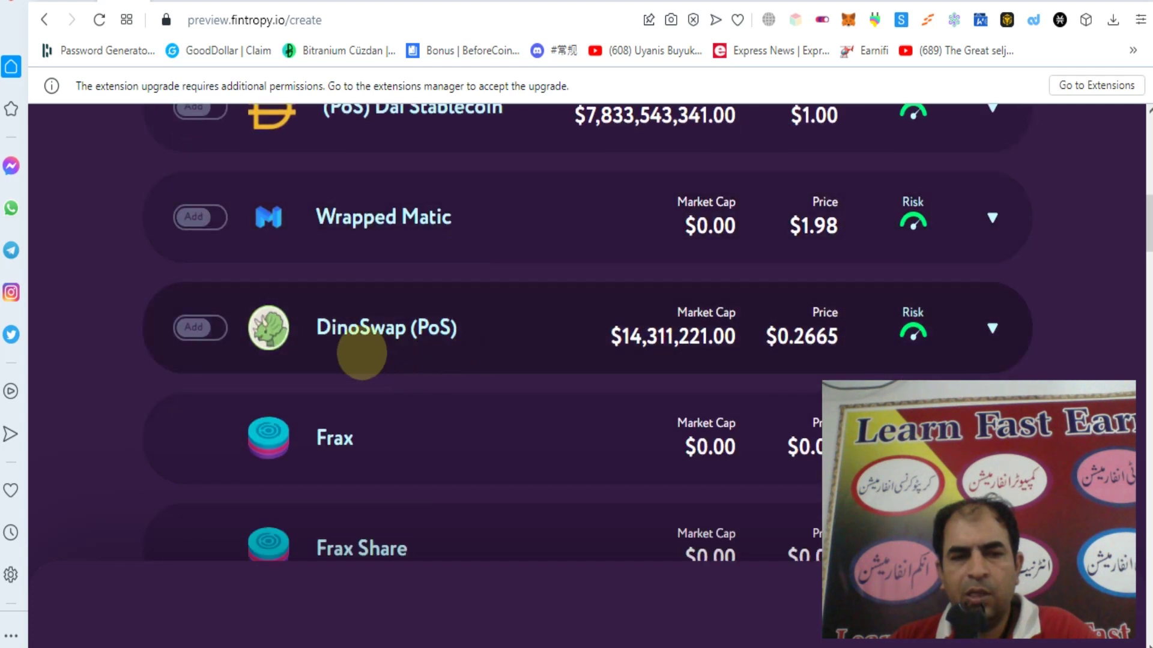
scroll(503, 458, "down", 2)
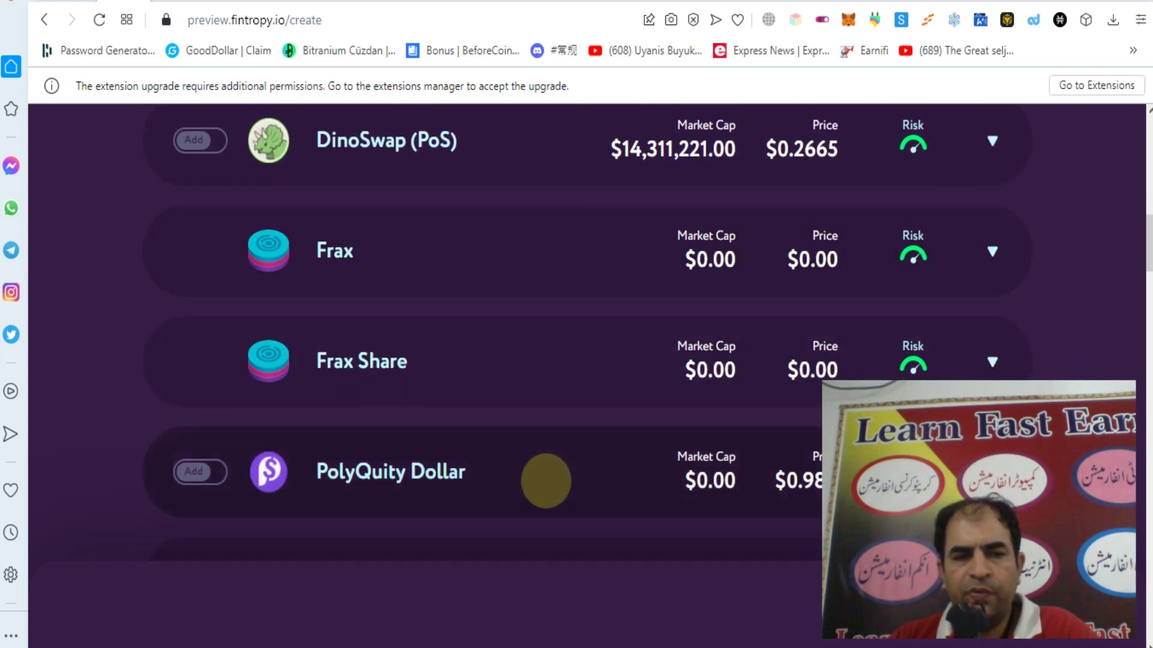
scroll(543, 477, "down", 4)
scroll(548, 481, "down", 3)
scroll(548, 481, "down", 4)
scroll(556, 486, "down", 3)
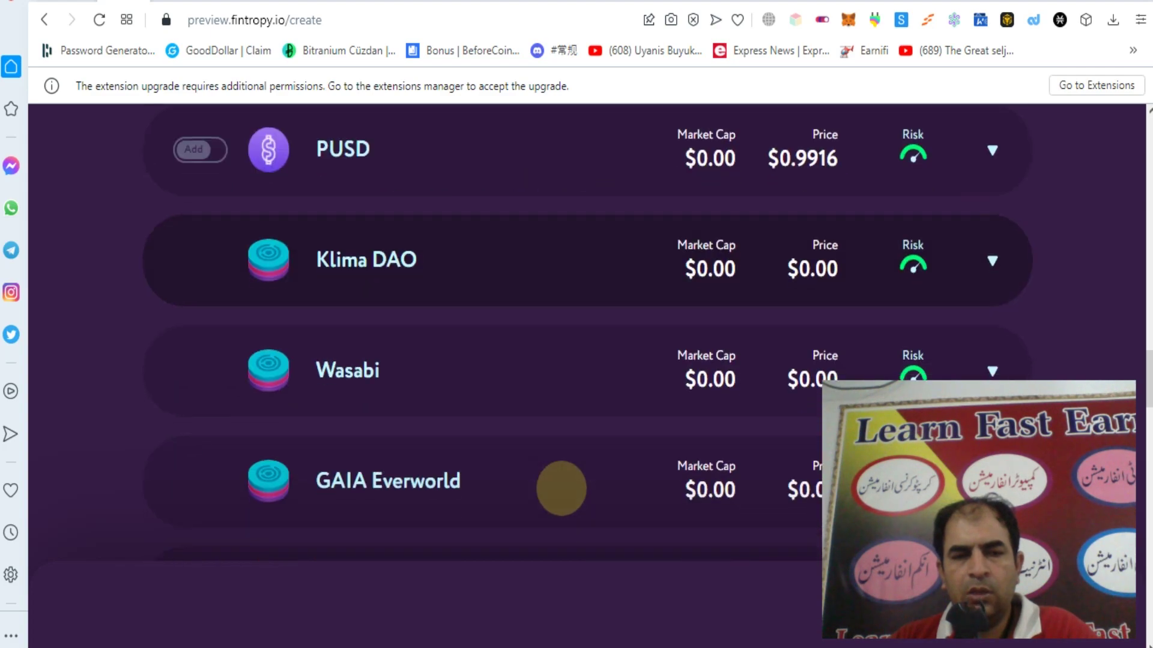
scroll(559, 487, "down", 3)
scroll(558, 486, "down", 5)
scroll(560, 488, "down", 2)
scroll(562, 488, "down", 2)
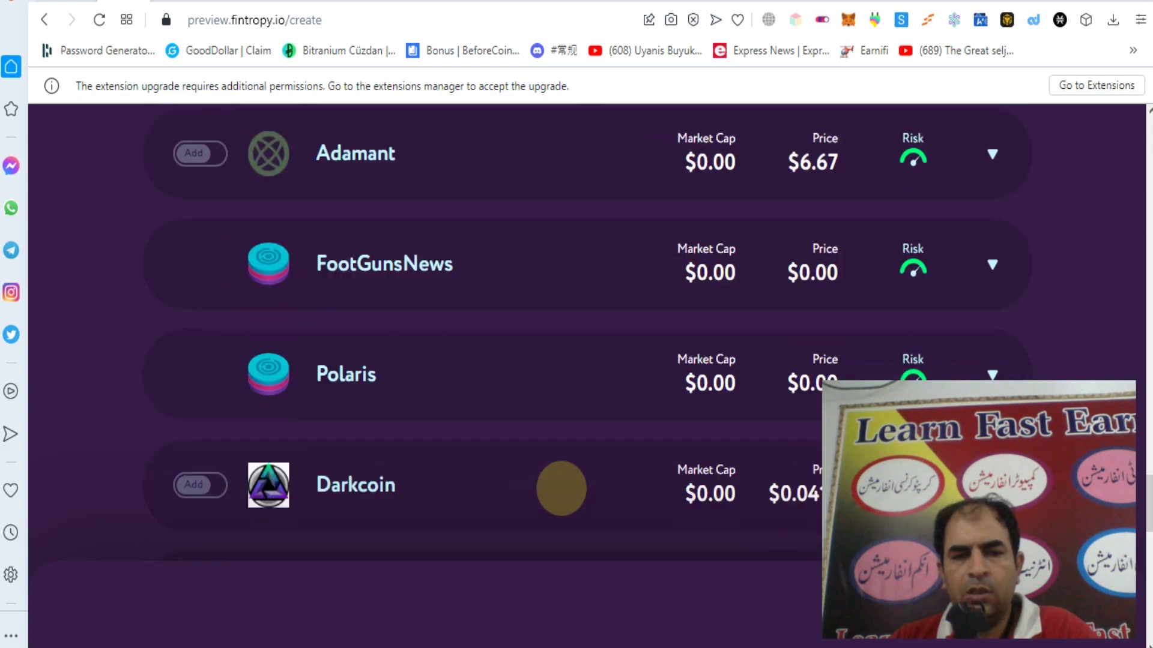
scroll(562, 488, "down", 3)
scroll(561, 488, "down", 4)
scroll(561, 488, "down", 3)
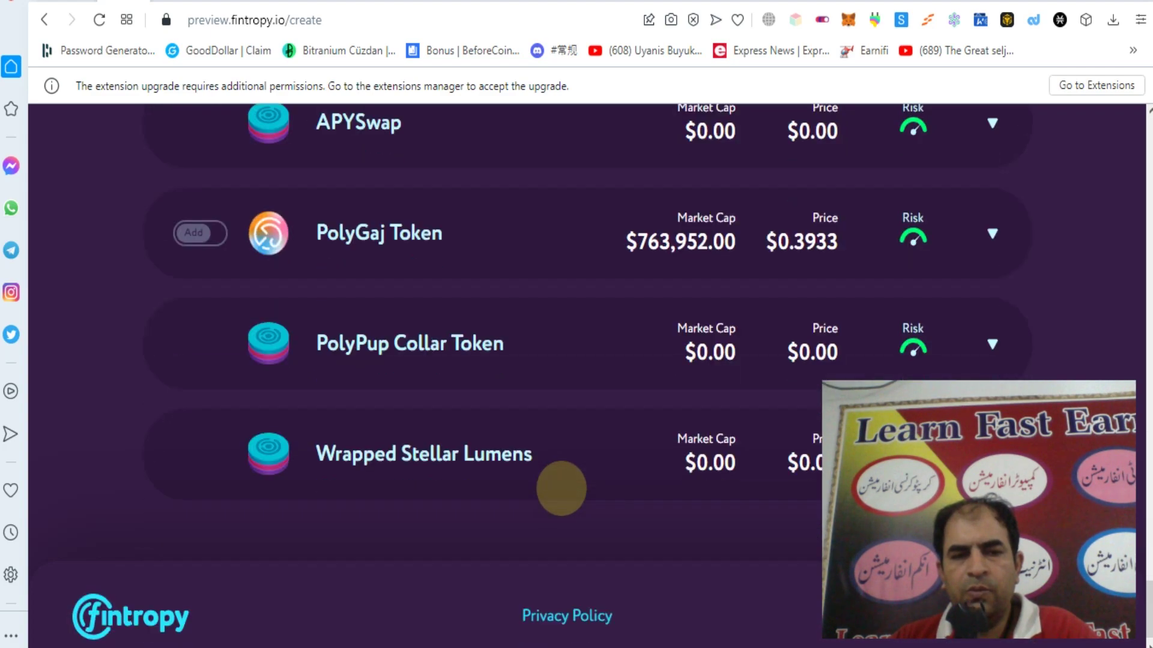
scroll(561, 488, "down", 1)
scroll(560, 488, "down", 5)
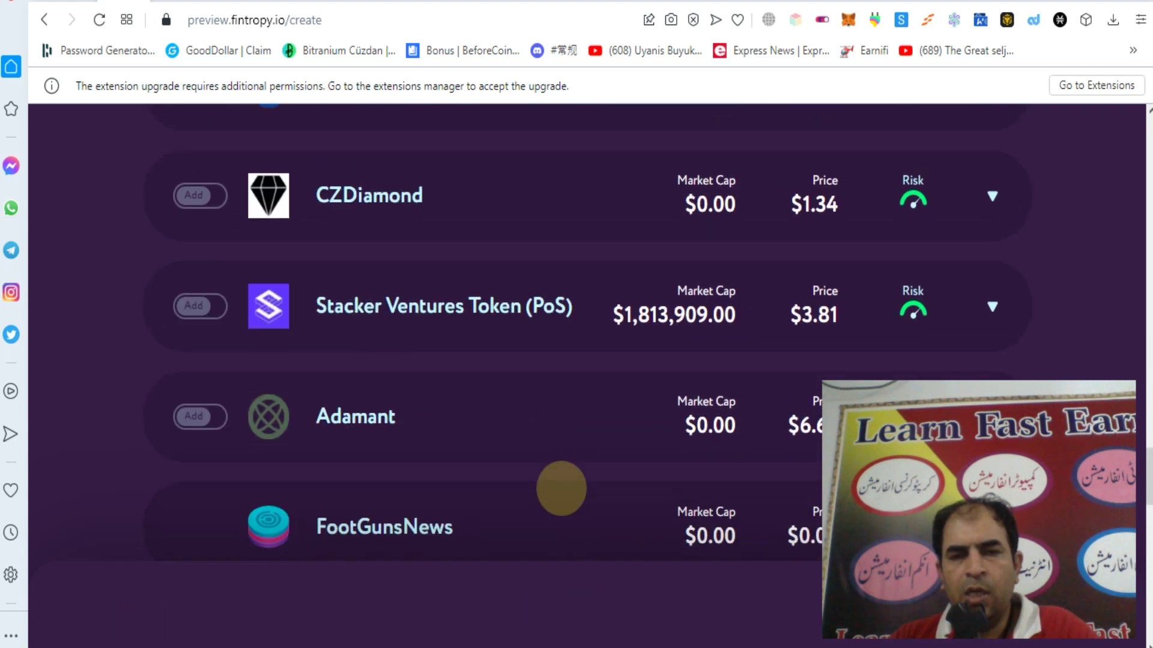
scroll(561, 488, "down", 5)
scroll(561, 477, "down", 5)
scroll(561, 470, "up", 10)
scroll(559, 465, "up", 10)
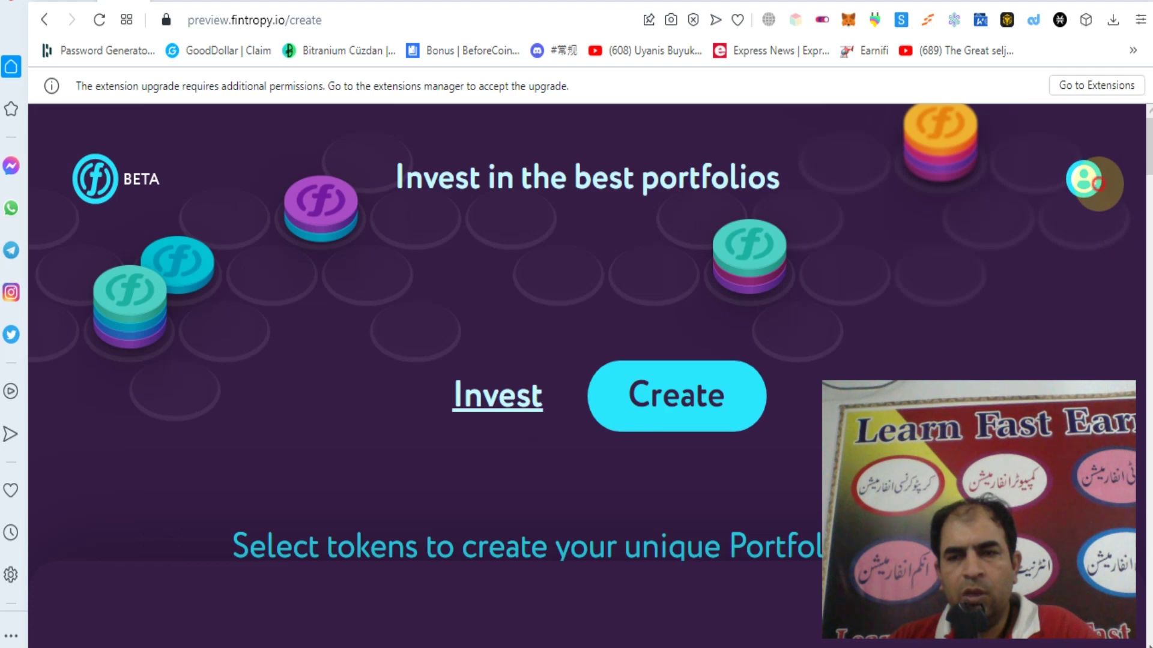
Open the profile panel from the top-right icon, then click near the bottom of the page
left_click(1095, 182)
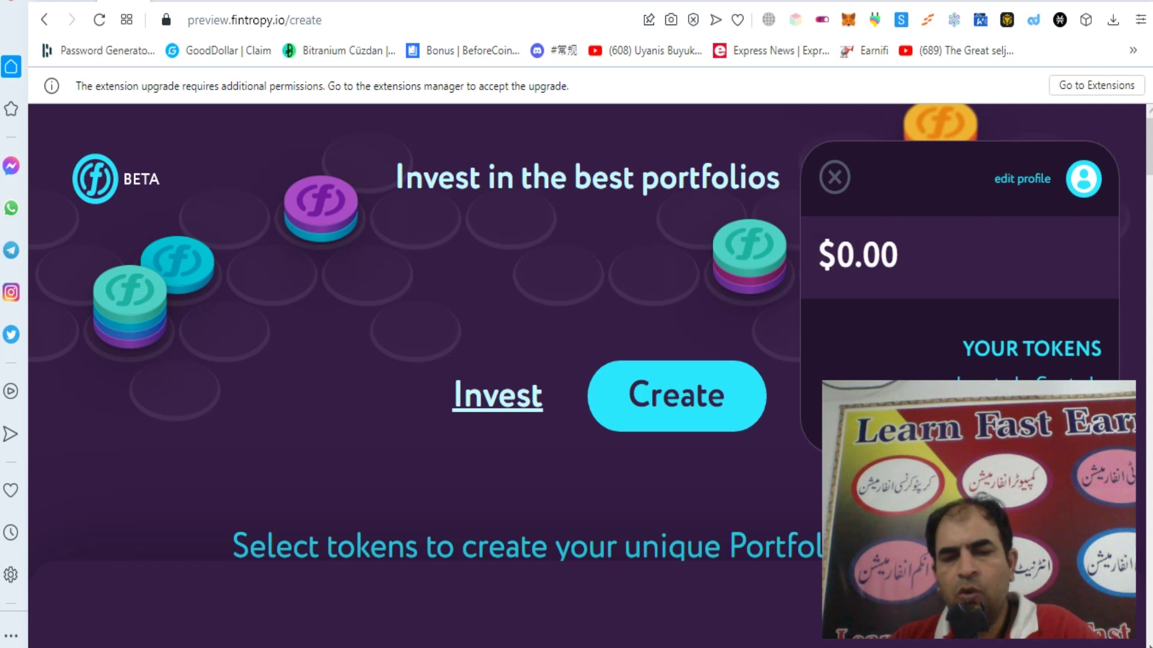
left_click(682, 647)
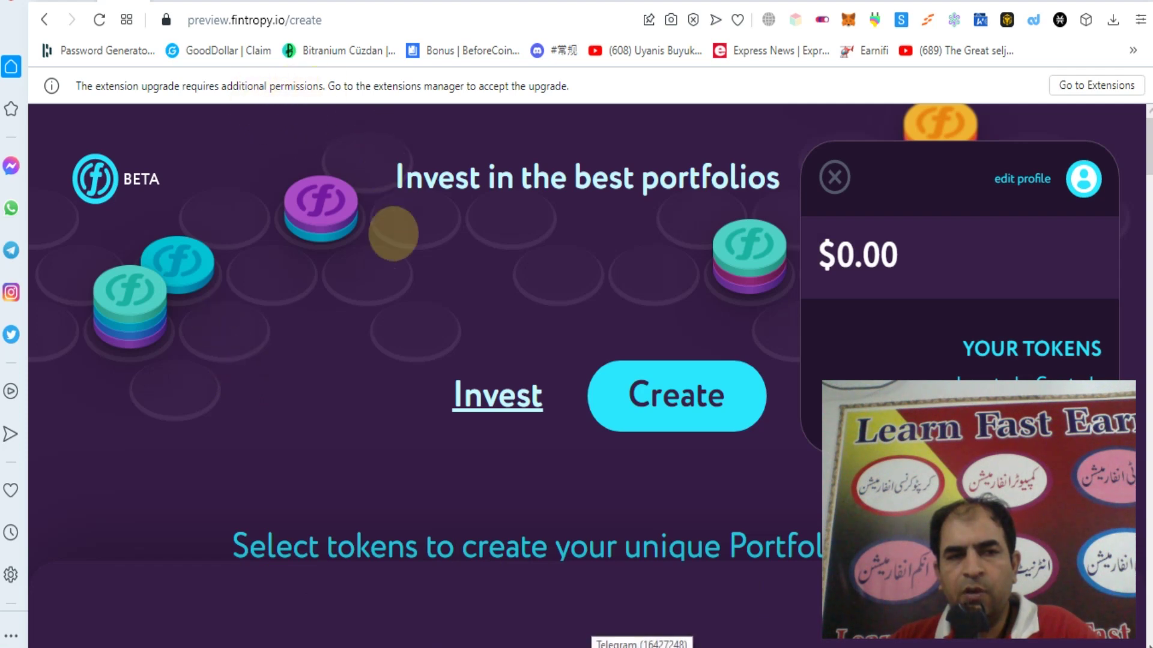
scroll(392, 439, "down", 3)
scroll(565, 415, "down", 4)
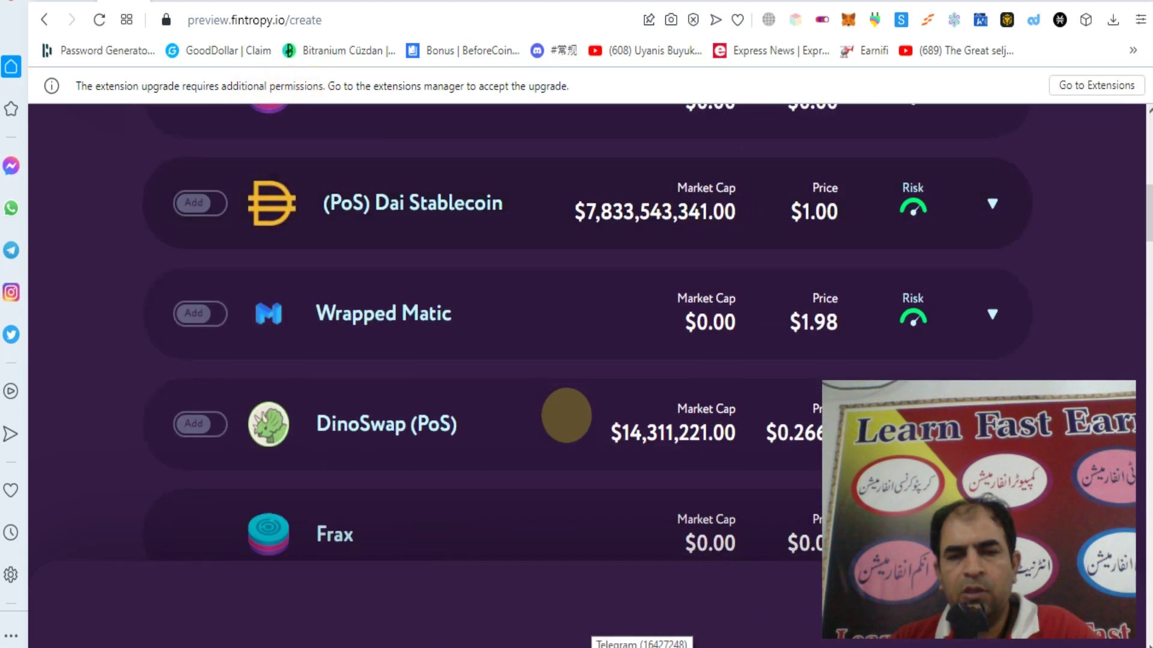
scroll(564, 415, "down", 3)
scroll(565, 415, "down", 4)
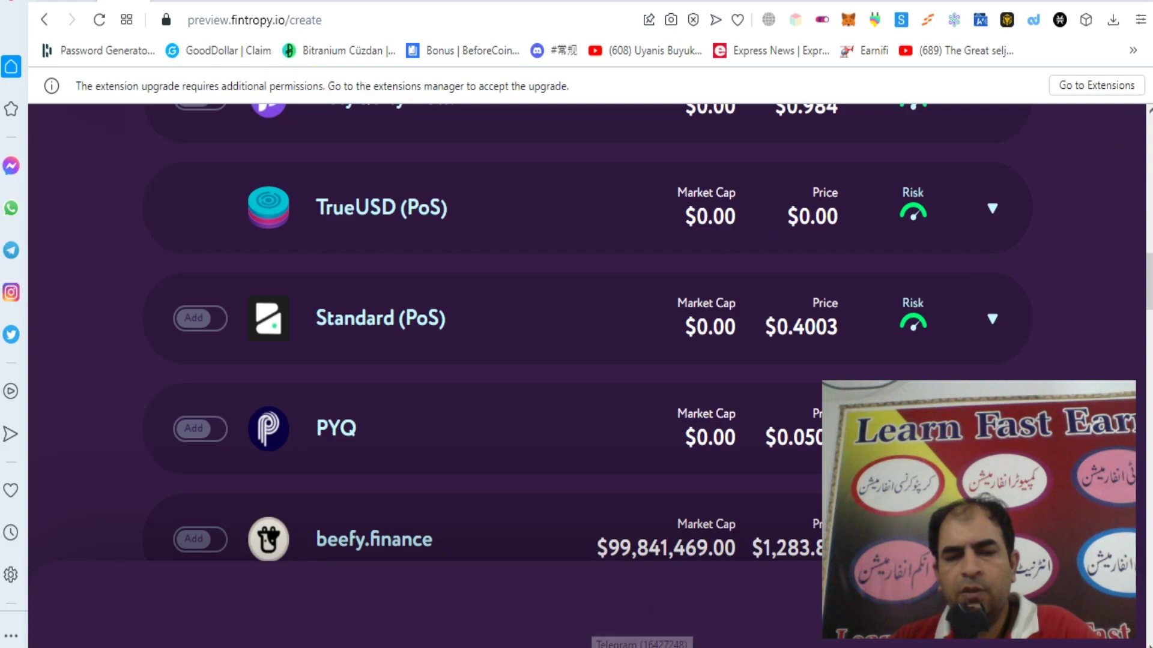